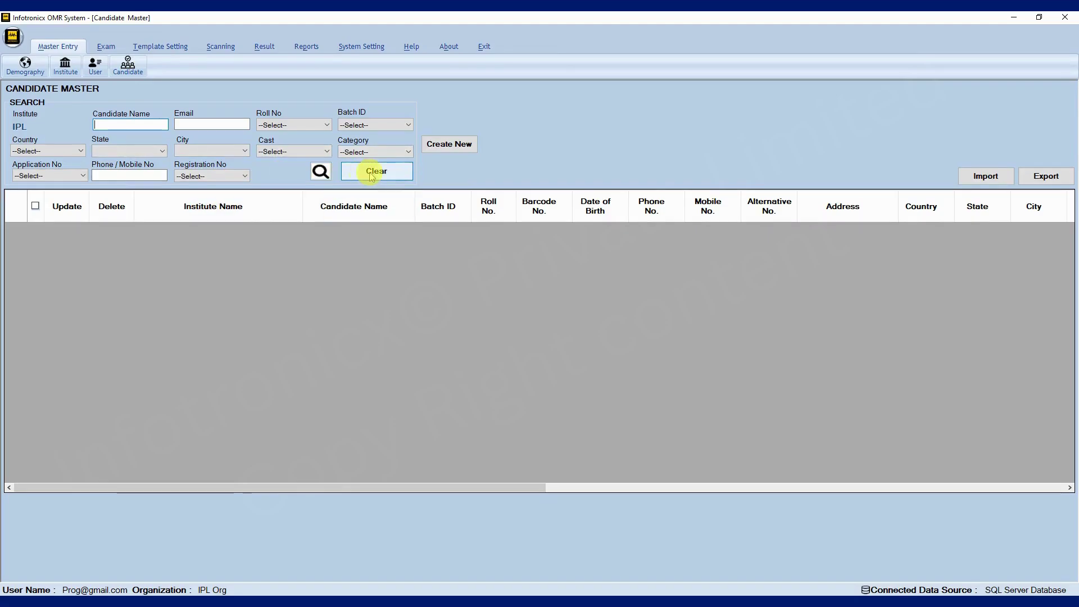
- Create a new candidate named Stud1 with batch ID 2025, and fill in the roll number, phone number and e-mail
click(320, 170)
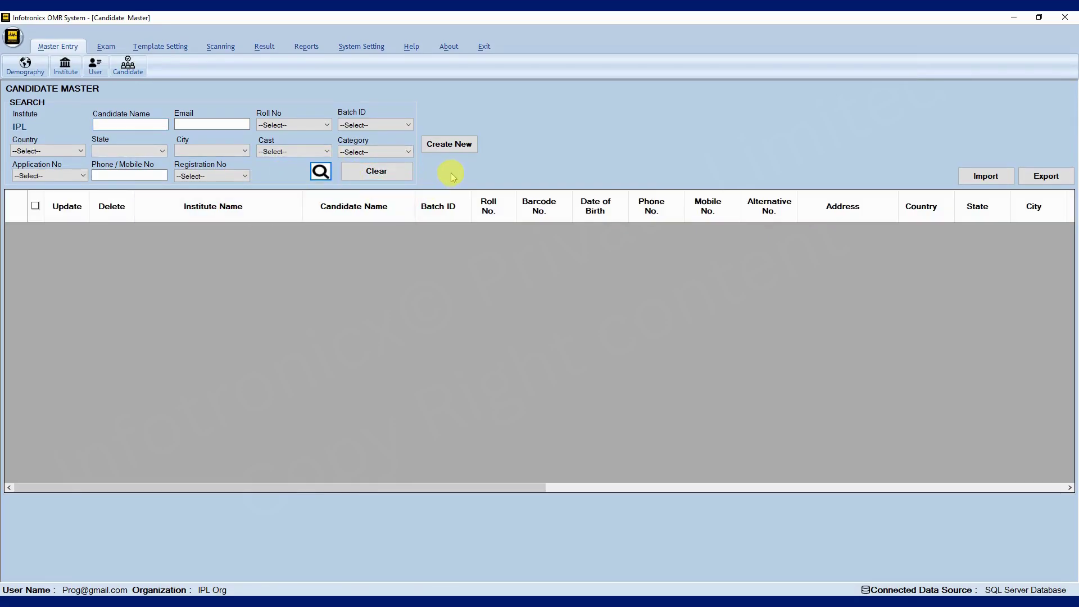
click(448, 143)
click(200, 143)
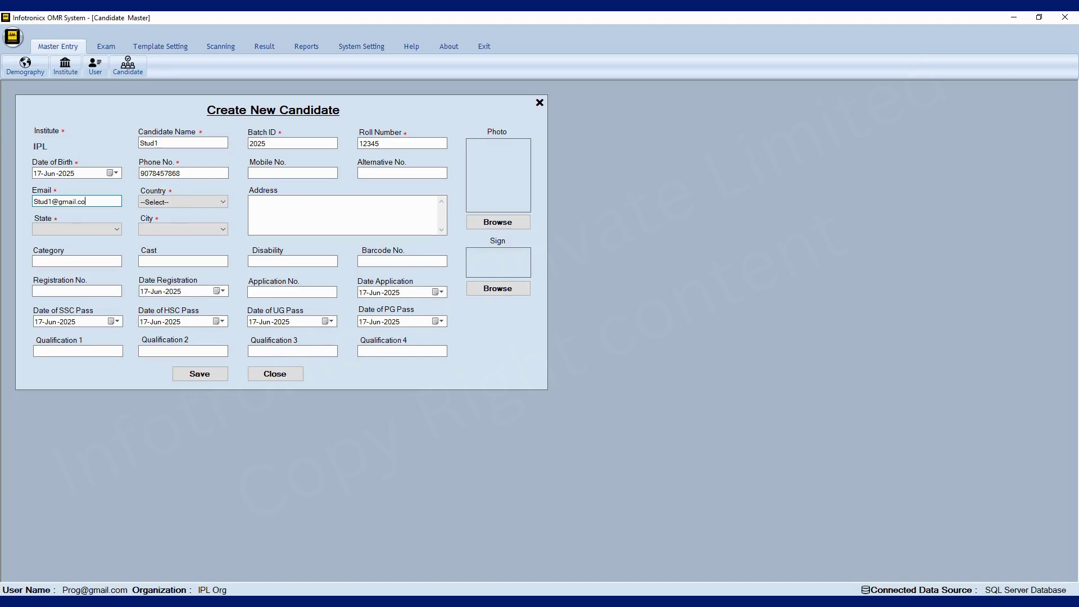
- Set the new candidate's country to India, state to Gujarat and city to Ahmedabad
key(Down)
key(Tab)
key(Tab)
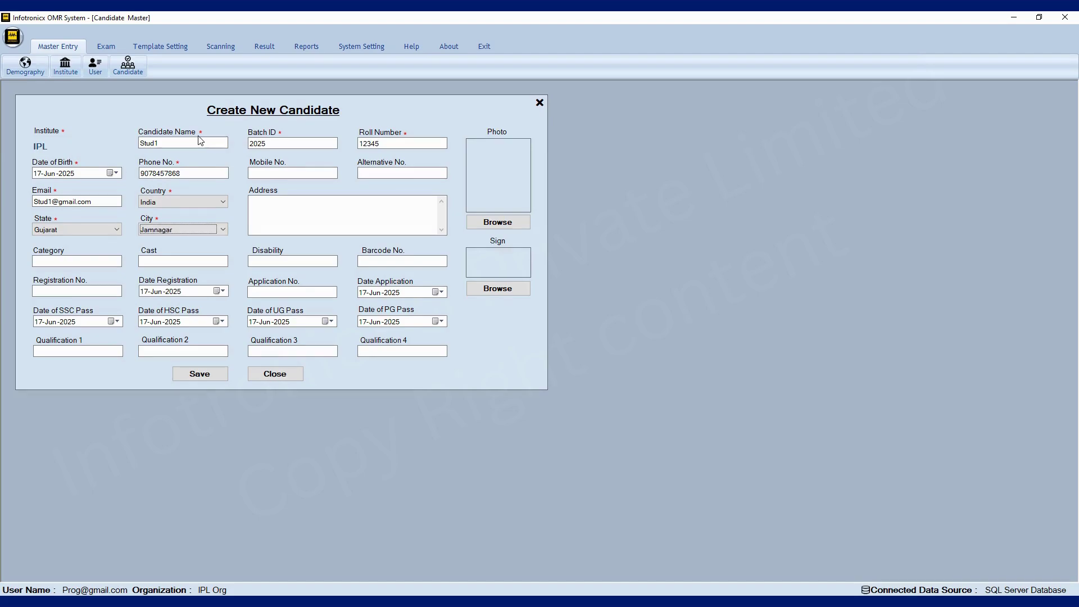
key(Tab)
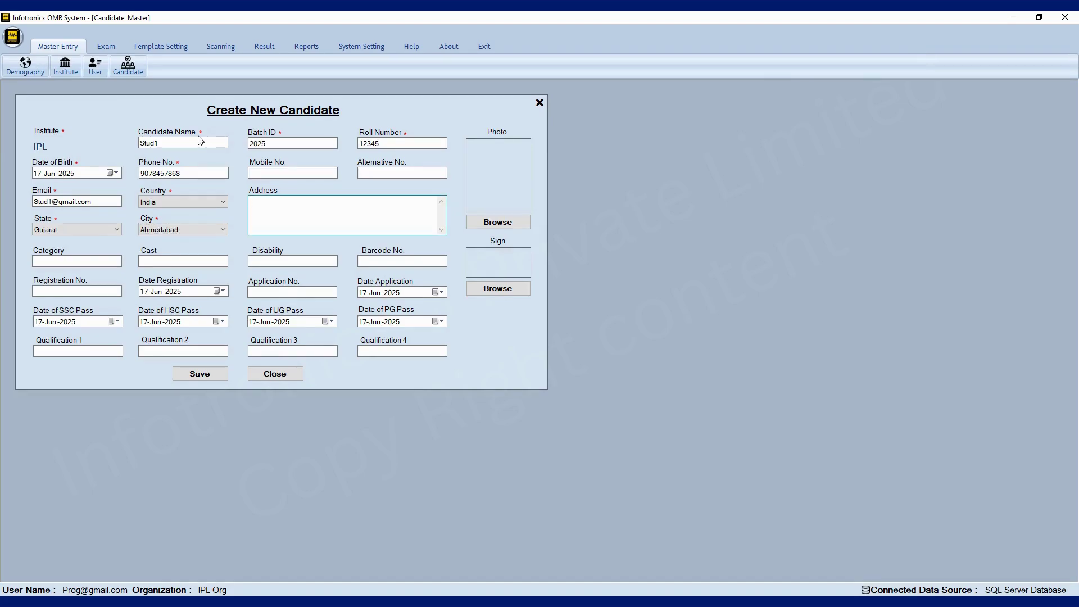
key(Tab)
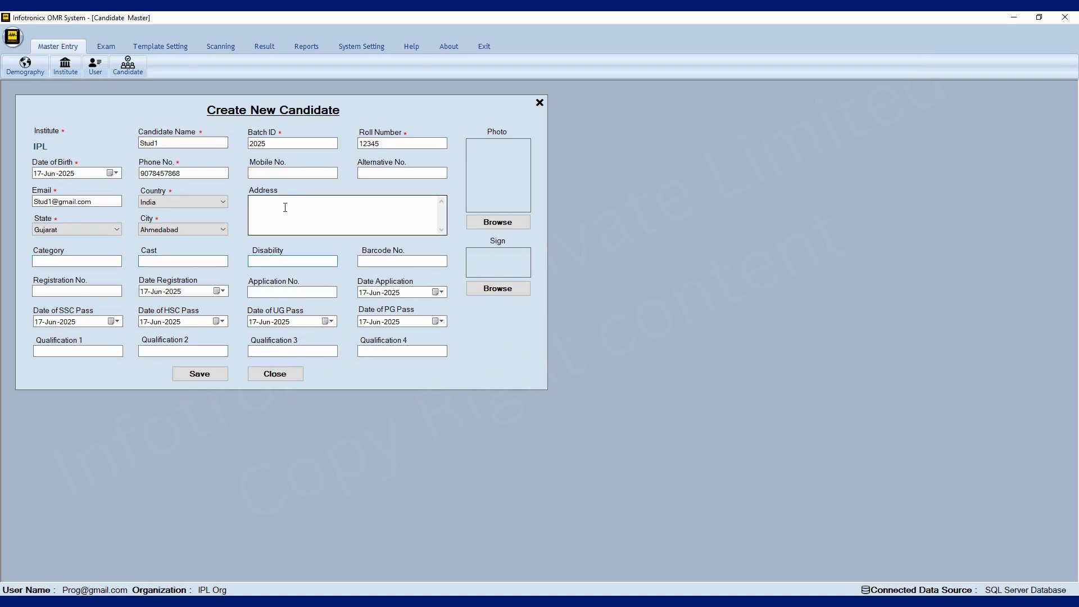
- Save the new candidate with the address left blank and acknowledge the confirmation
click(285, 207)
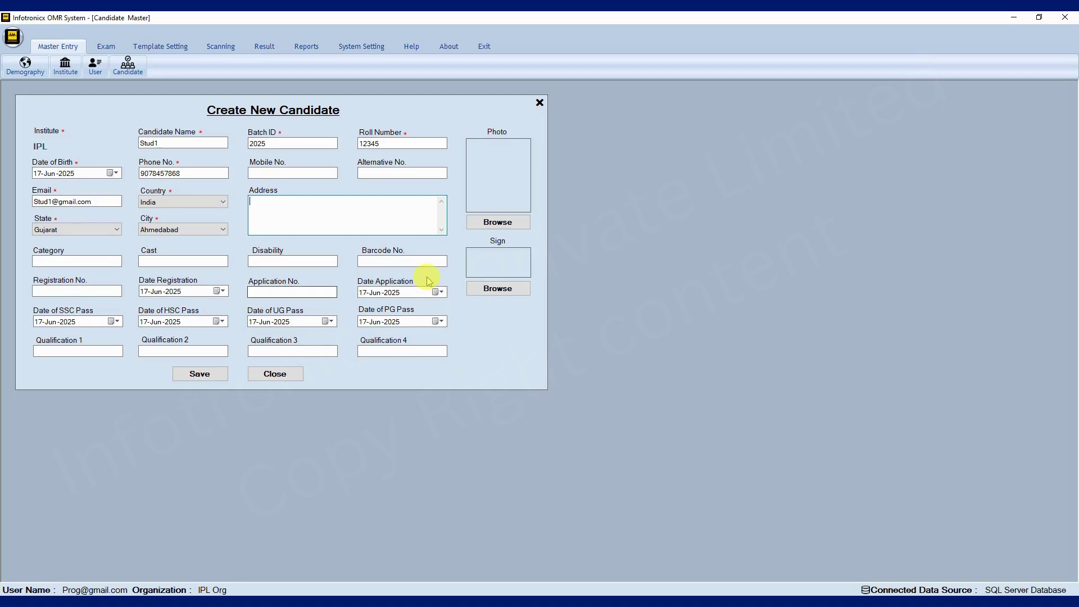
click(218, 377)
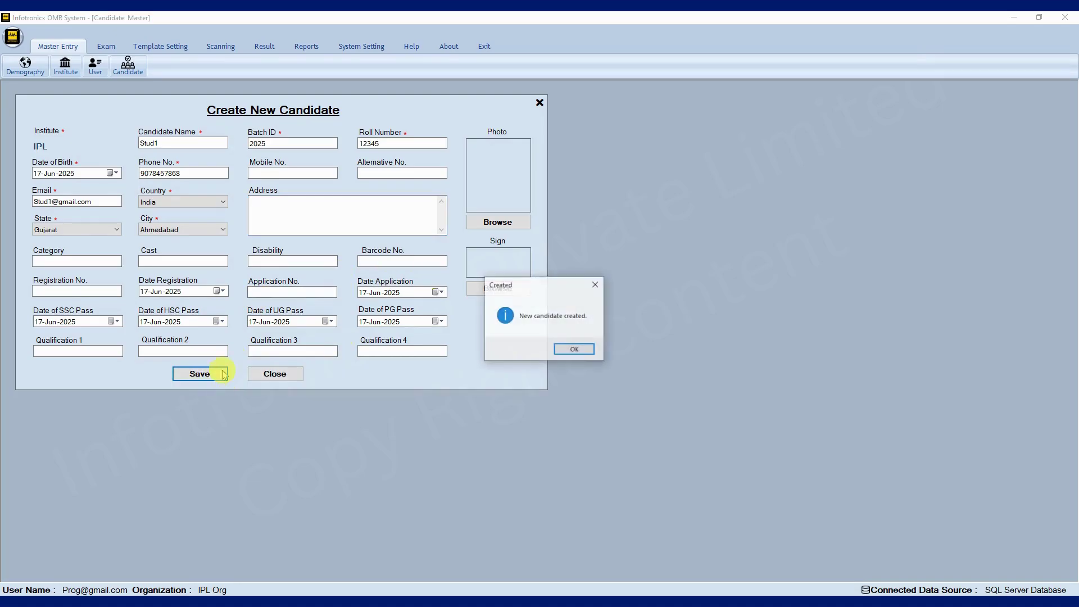
click(571, 348)
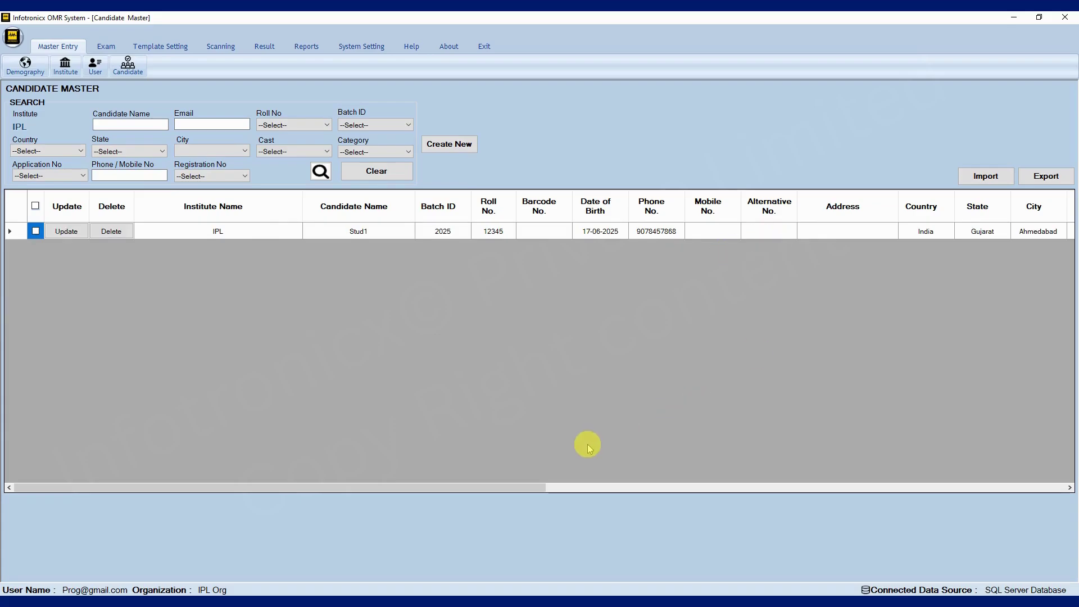
- Update the existing candidate's name to Stud123 and save the record
drag(513, 488, 292, 486)
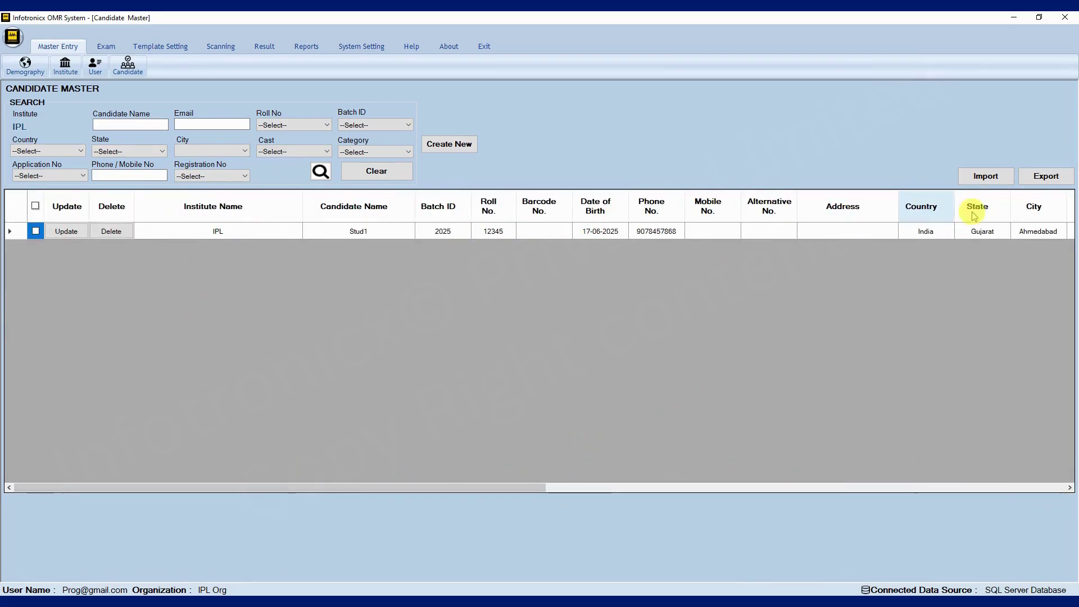
click(63, 233)
click(183, 140)
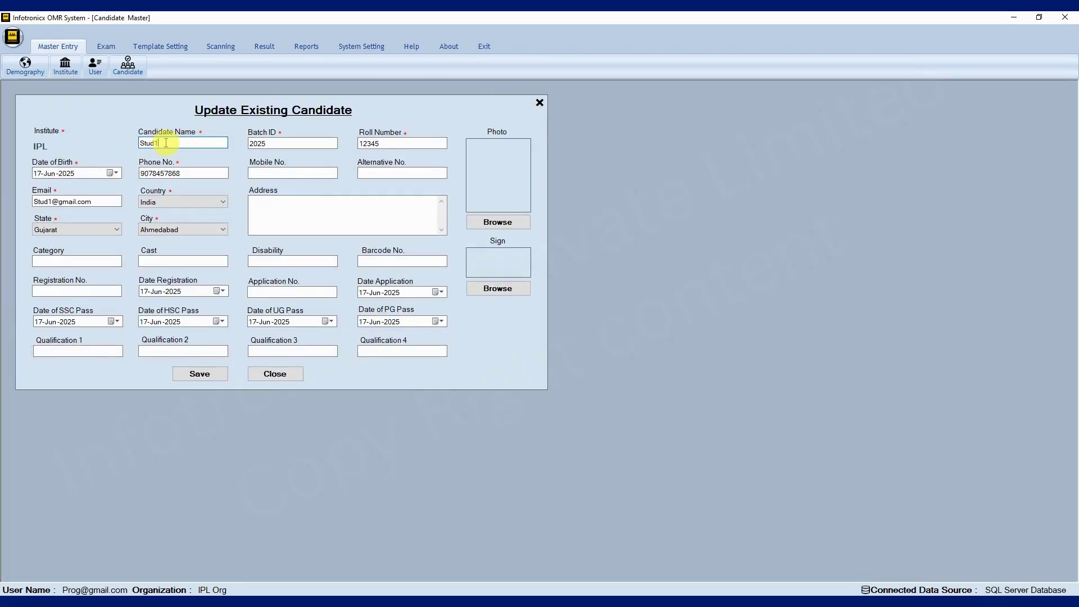
text(23)
click(199, 374)
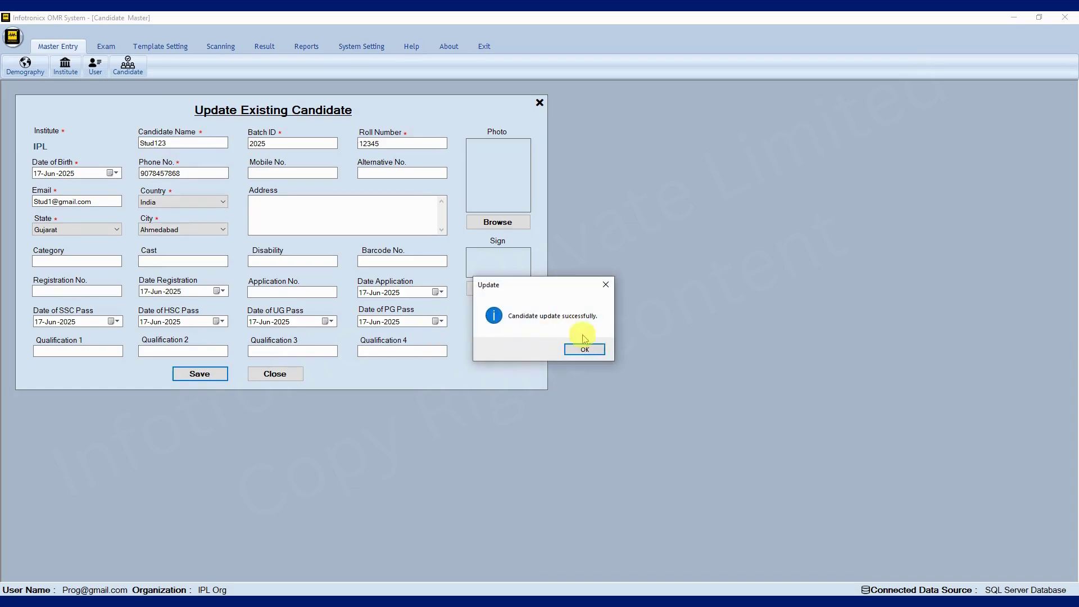
click(593, 348)
click(362, 232)
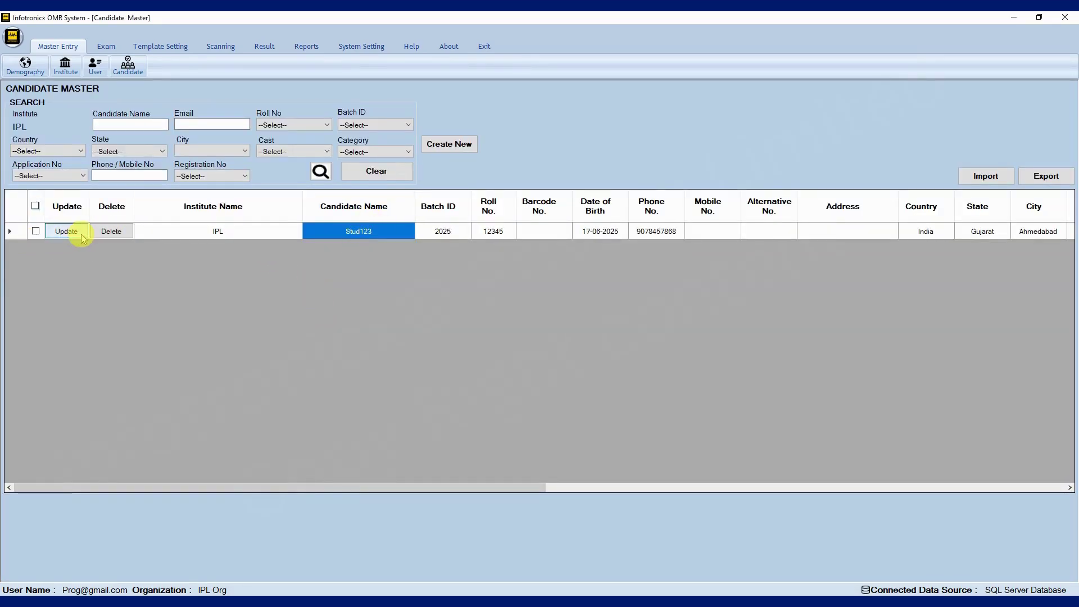
- Export the candidate list as a CSV file named Can_Data in the OMR Data Import-Export Sheets folder
click(1034, 179)
text(Can_)
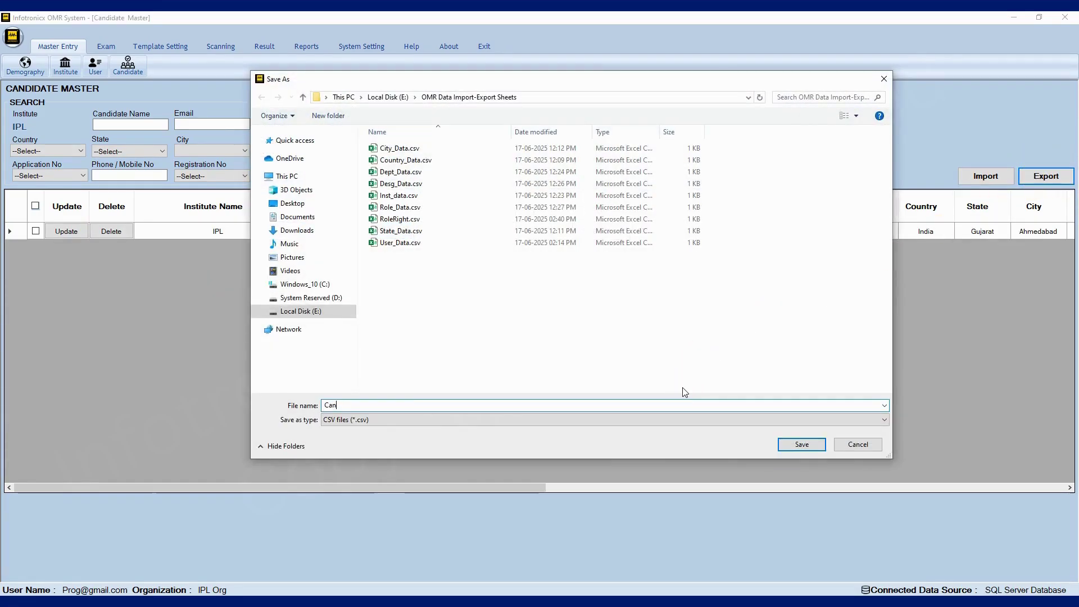
text(Data)
key(Return)
key(Return)
- Switch to File Explorer, open Can_Data.csv in Excel and autofit all column widths
click(415, 600)
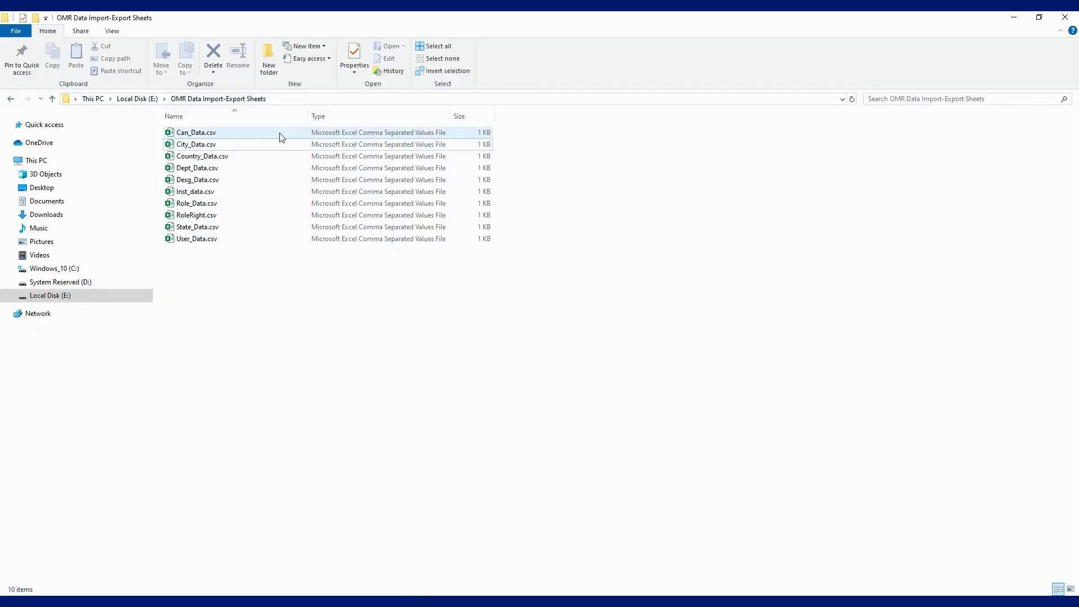
double_click(280, 134)
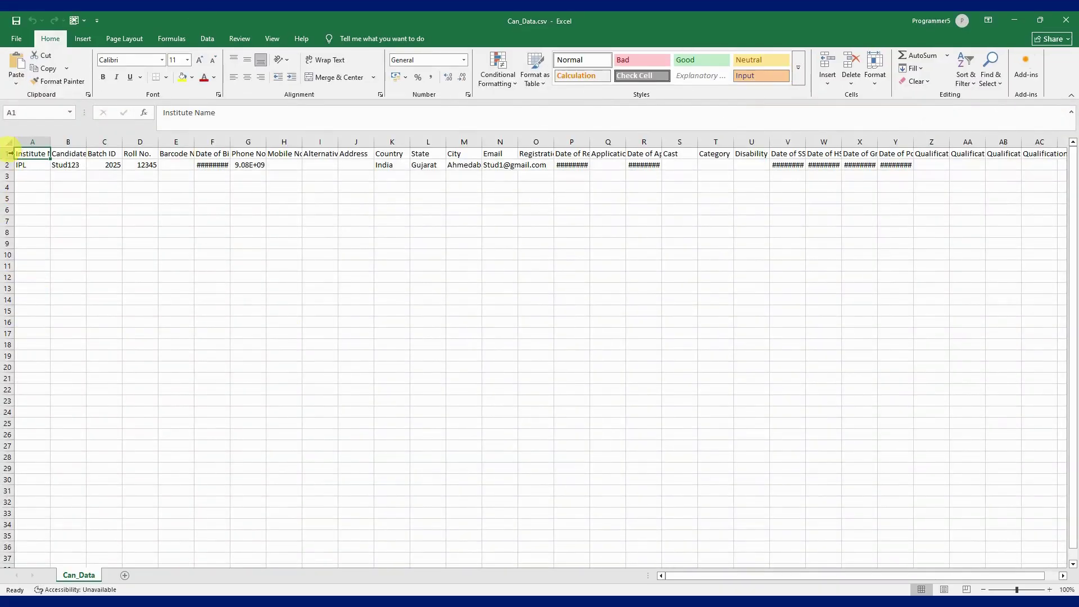
click(9, 142)
double_click(119, 142)
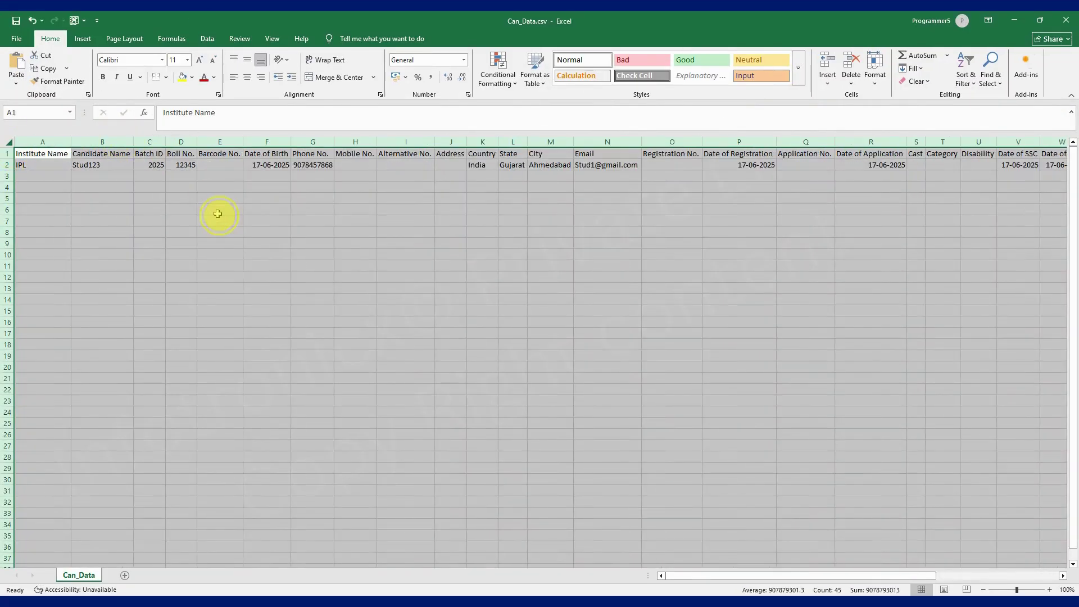
click(219, 210)
- Fill the candidate record in row 2 down through row 7 across all columns to Qualification4
drag(23, 158, 945, 185)
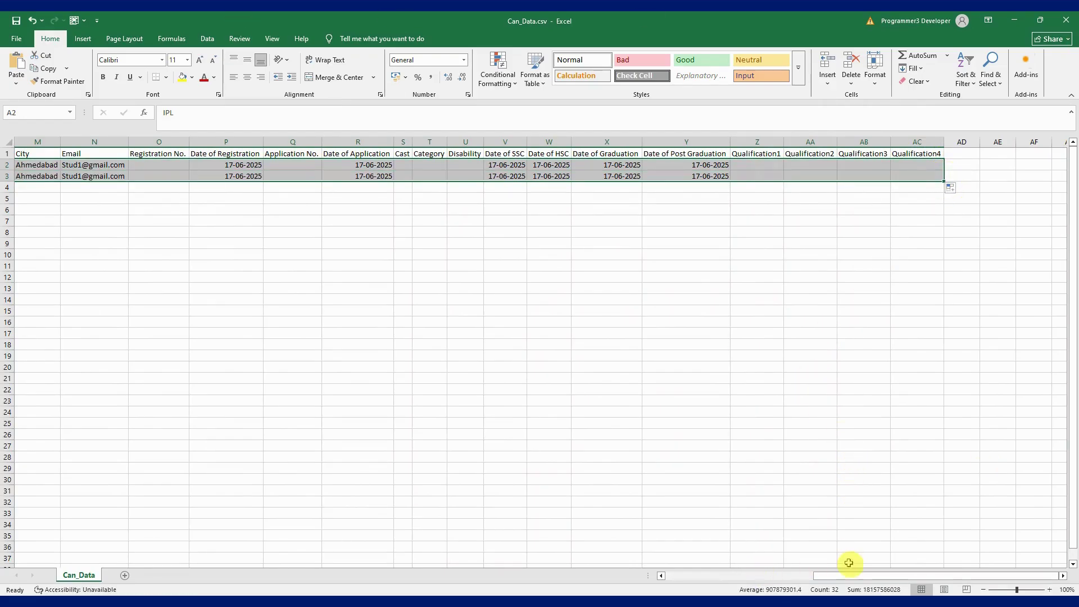
drag(865, 576, 888, 579)
drag(943, 180, 945, 225)
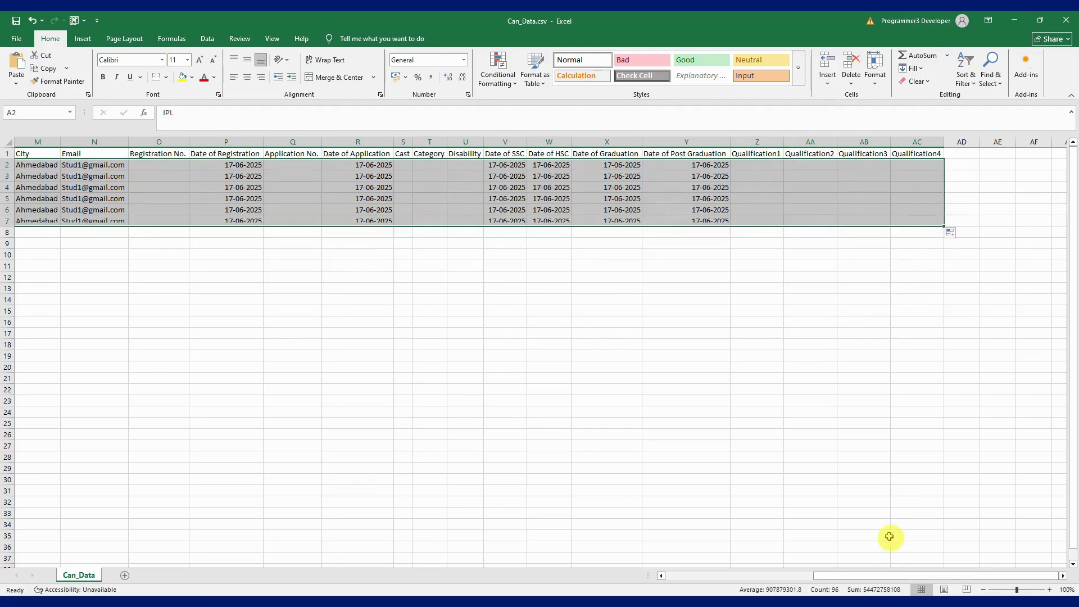
drag(879, 578, 731, 579)
click(121, 302)
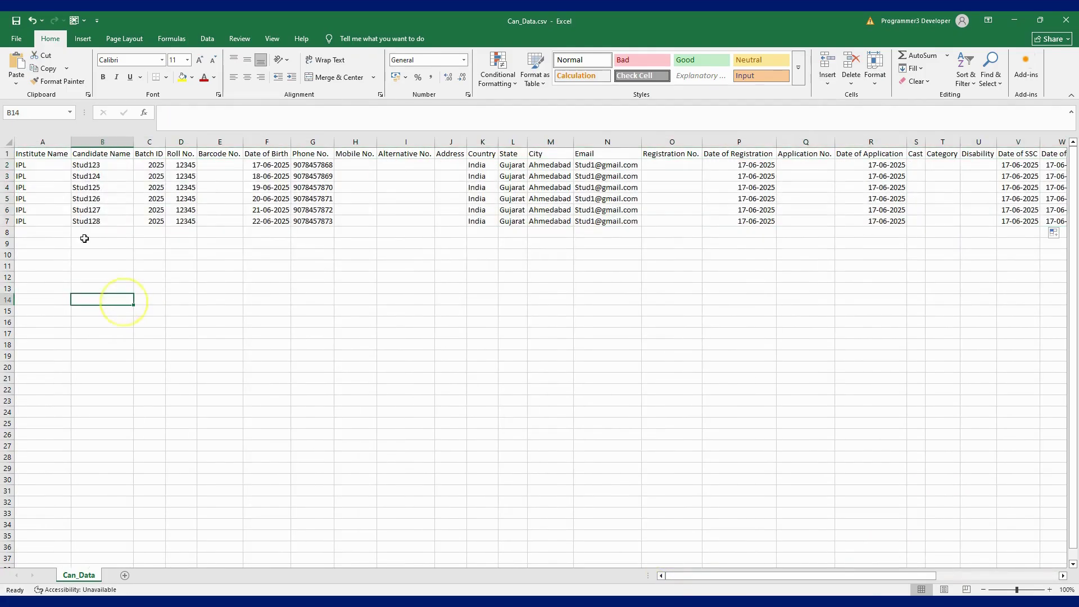
- Change the candidate name in B4 to Student 1 and fill the series down to Student 4 in B7
click(40, 176)
click(104, 174)
click(107, 188)
double_click(105, 190)
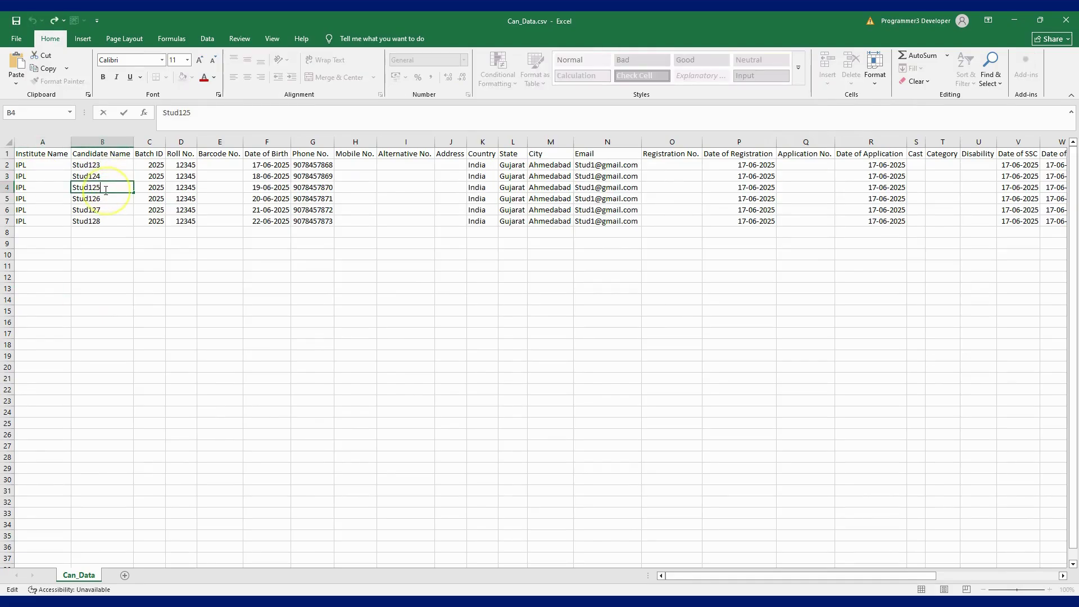
drag(104, 189, 55, 181)
text(St)
click(85, 187)
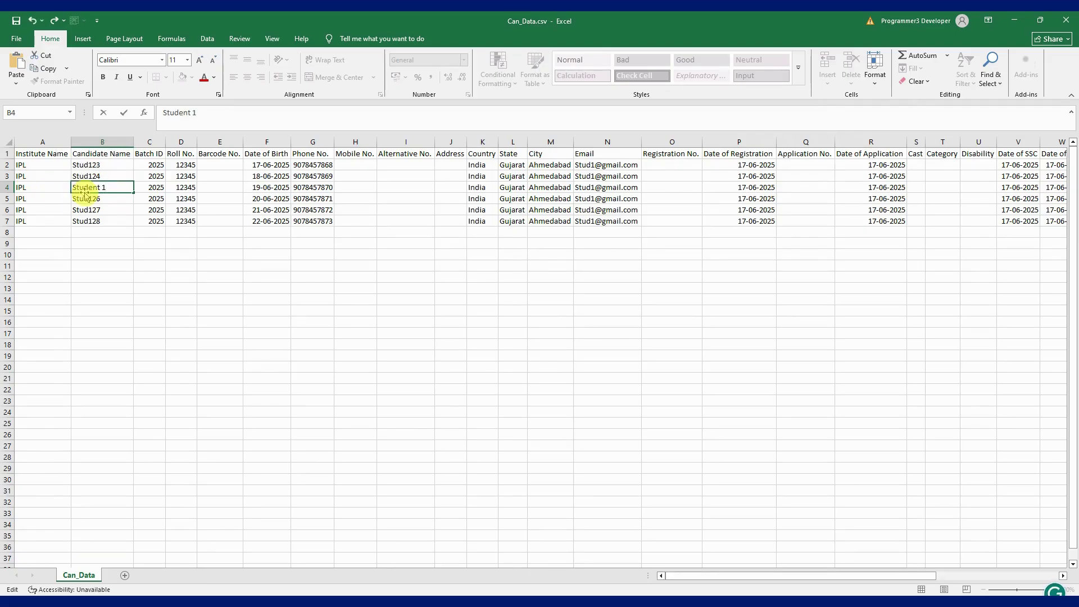
drag(133, 192, 137, 222)
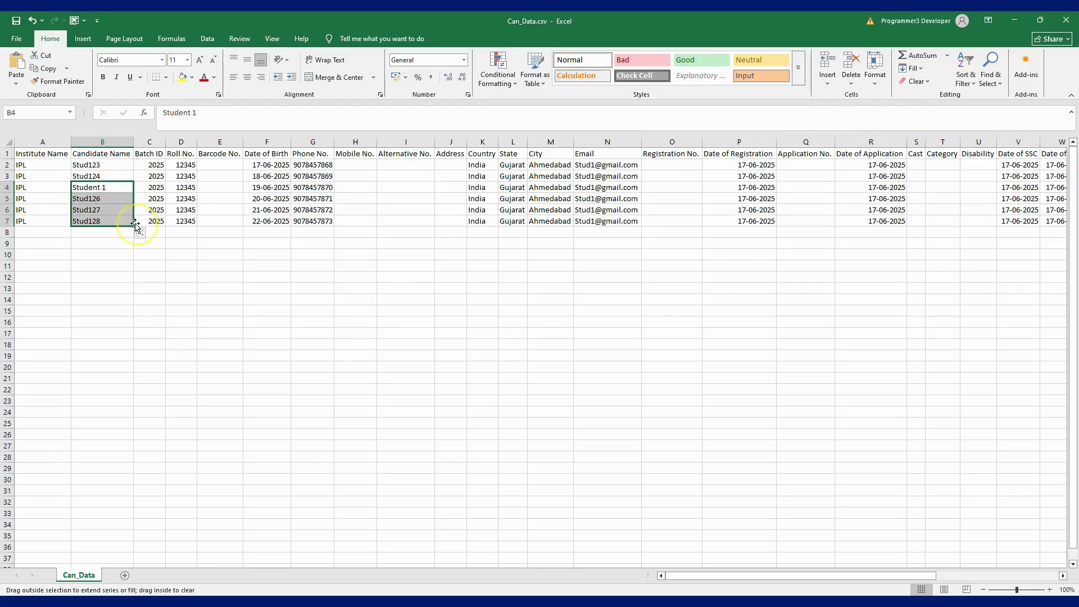
- Replace the roll number of candidate Stud124 in D3 with a different five-digit roll number
click(181, 176)
double_click(194, 176)
drag(191, 179, 171, 182)
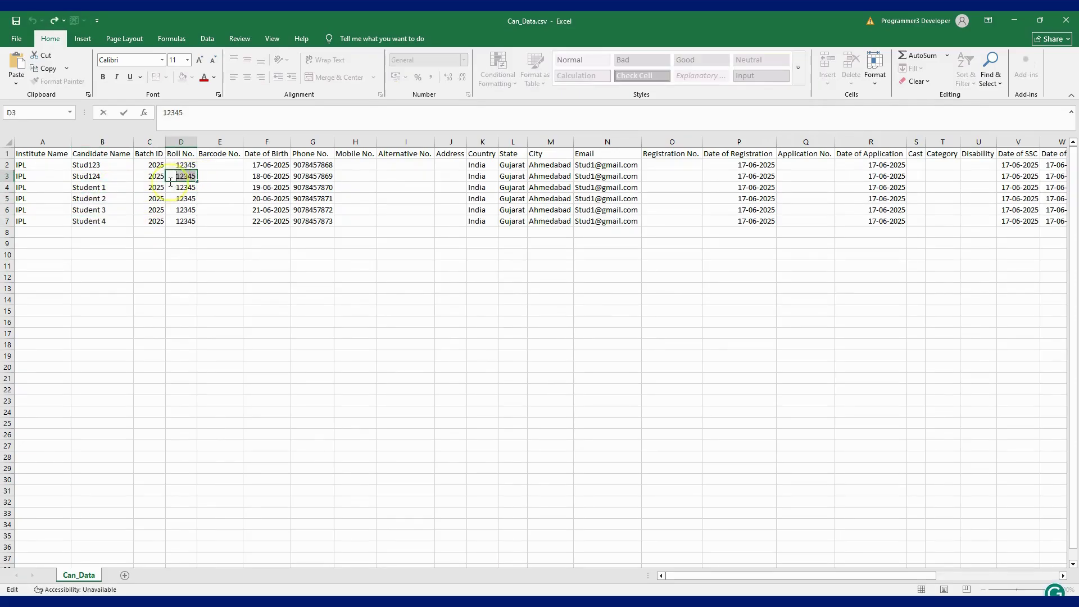
text(54321)
- Enter unique roll numbers, each a letter followed by five digits, for Student 1 in D4 and Student 2 in D5
click(177, 186)
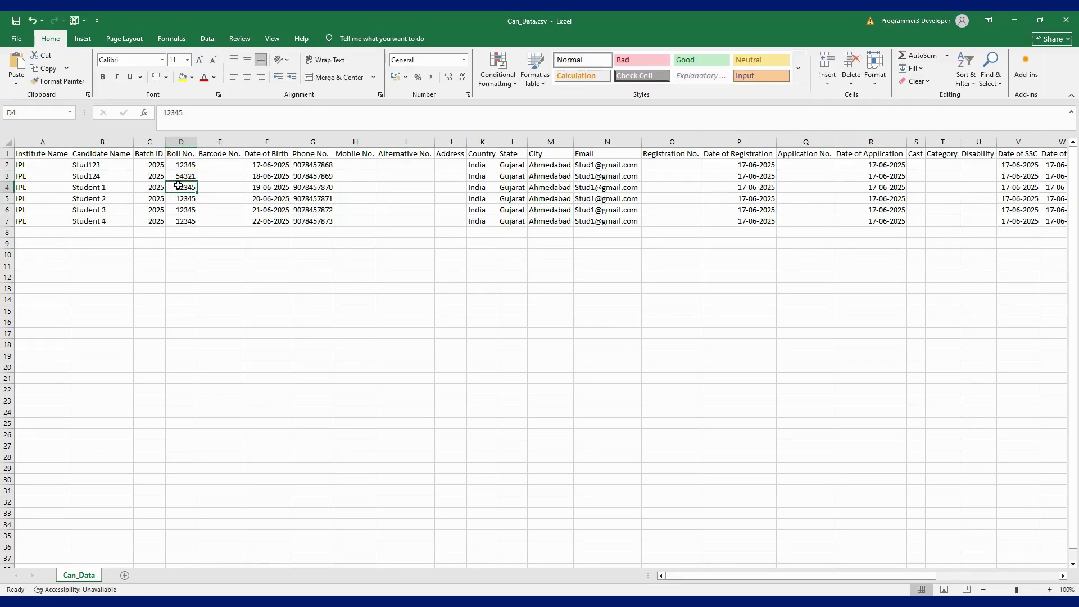
text(G90167)
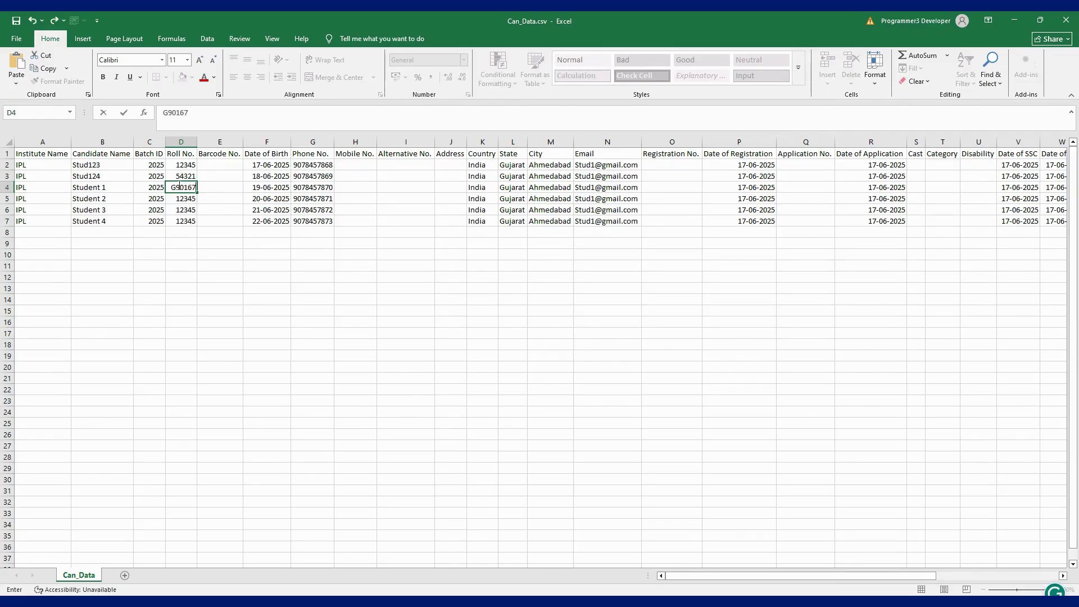
click(190, 199)
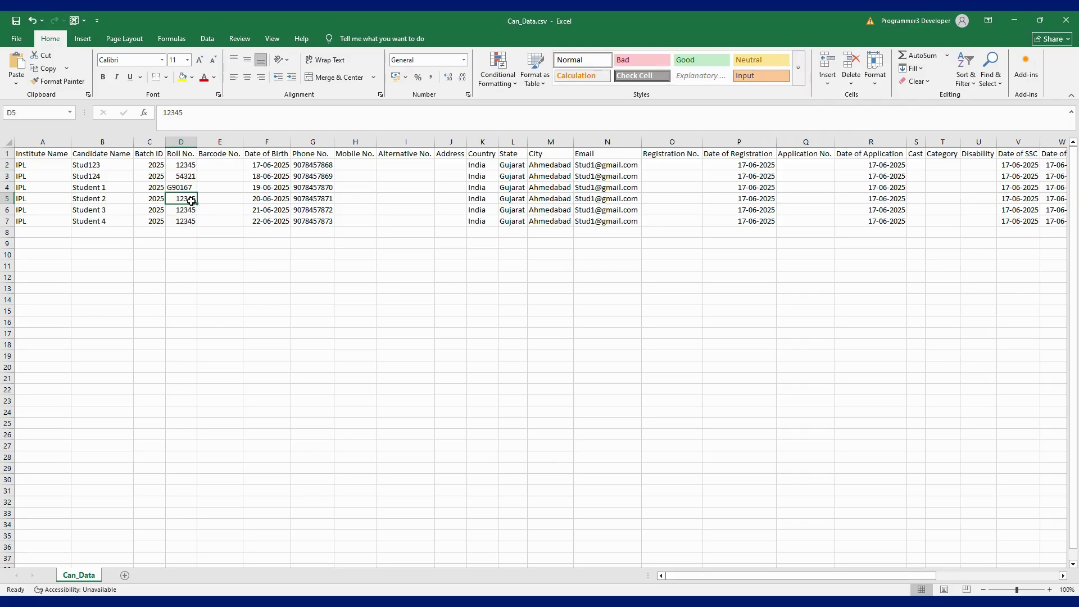
click(191, 200)
text(H46979)
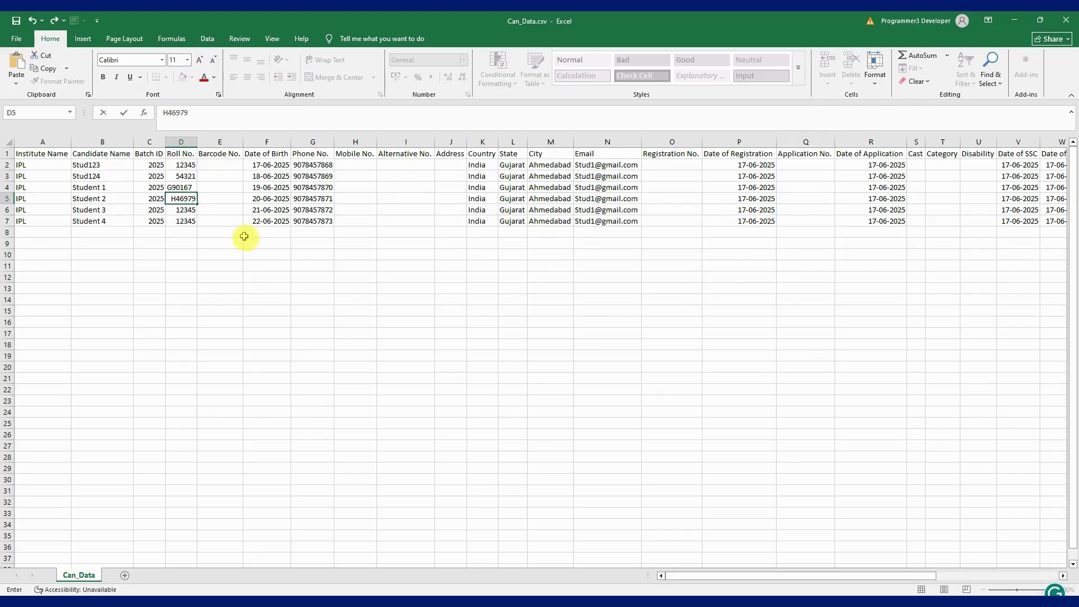
- Enter unique roll numbers, each a letter followed by five digits, for Student 3 in D6 and Student 4 in D7
double_click(182, 211)
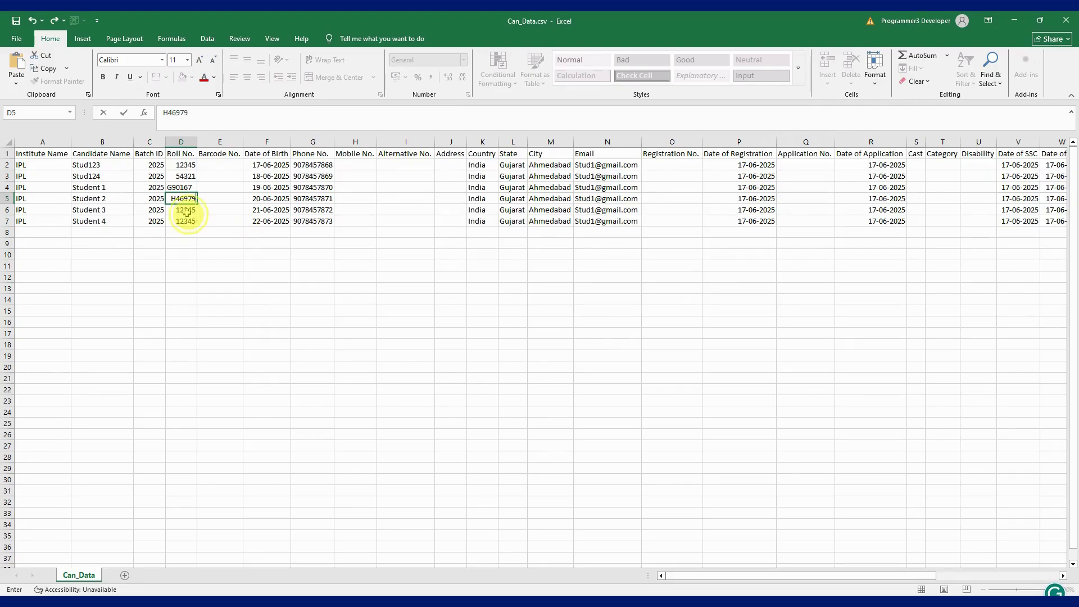
click(184, 220)
click(190, 211)
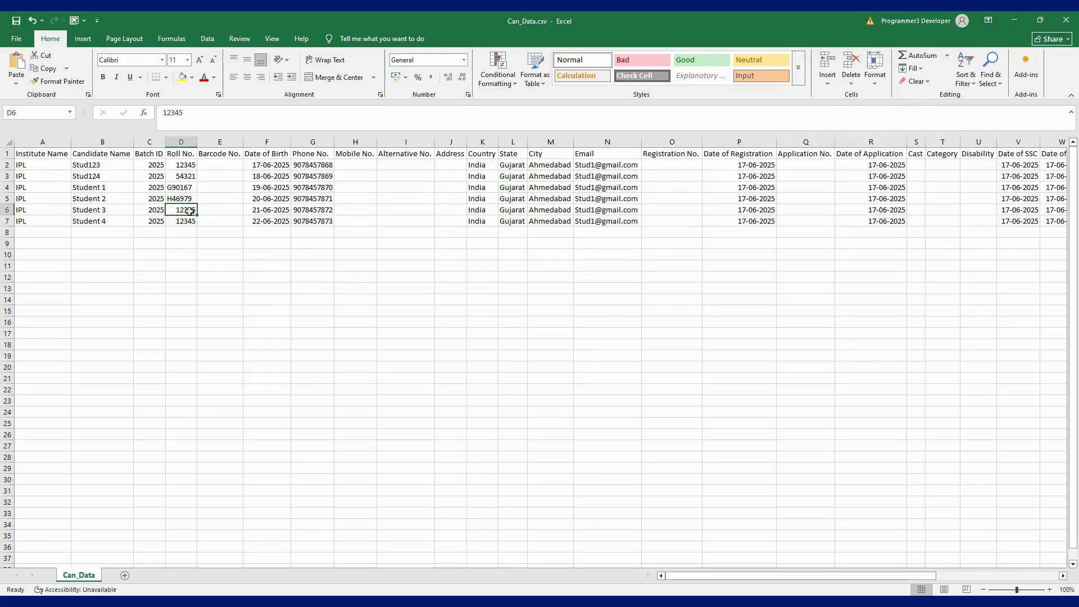
text(B34005)
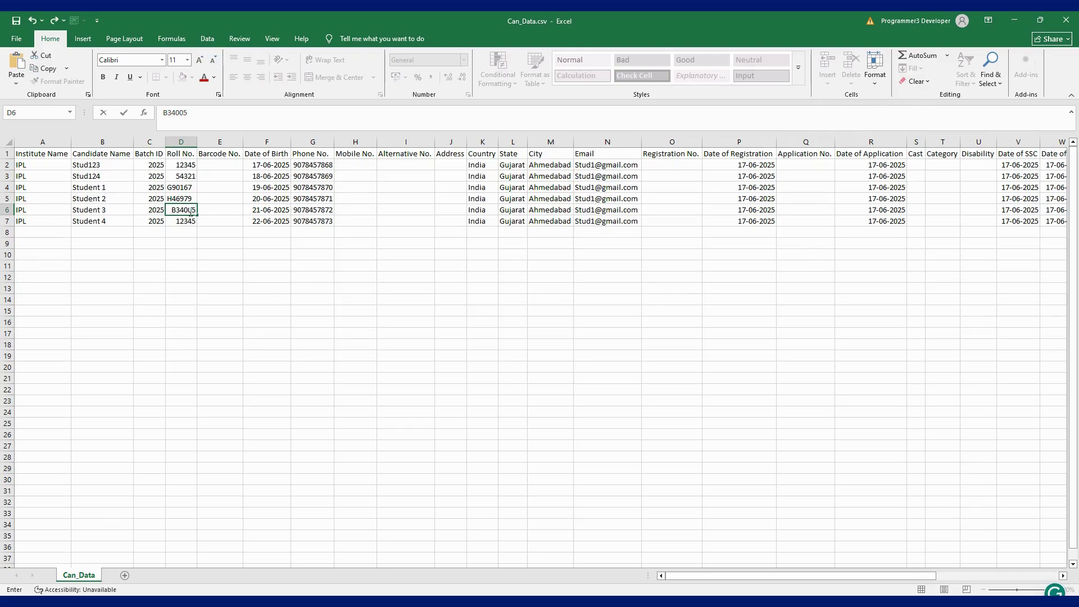
click(189, 221)
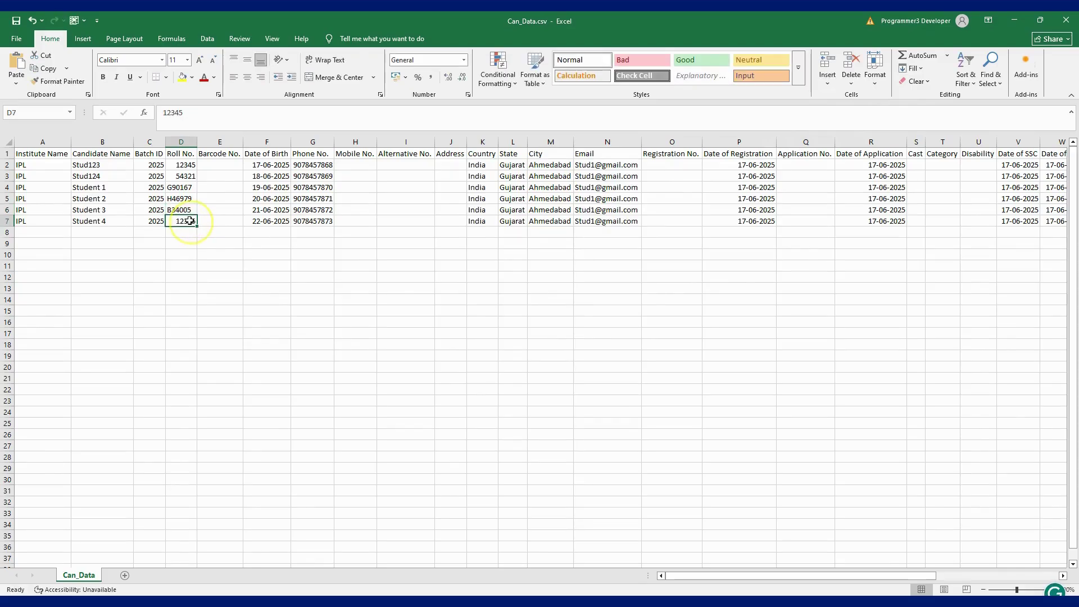
text(A)
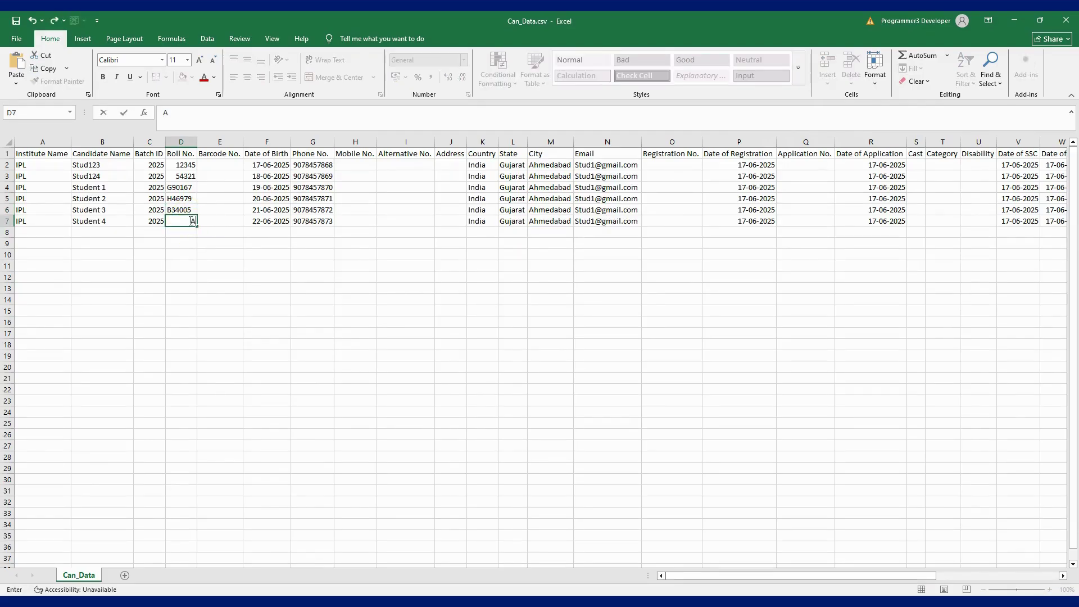
text(69073)
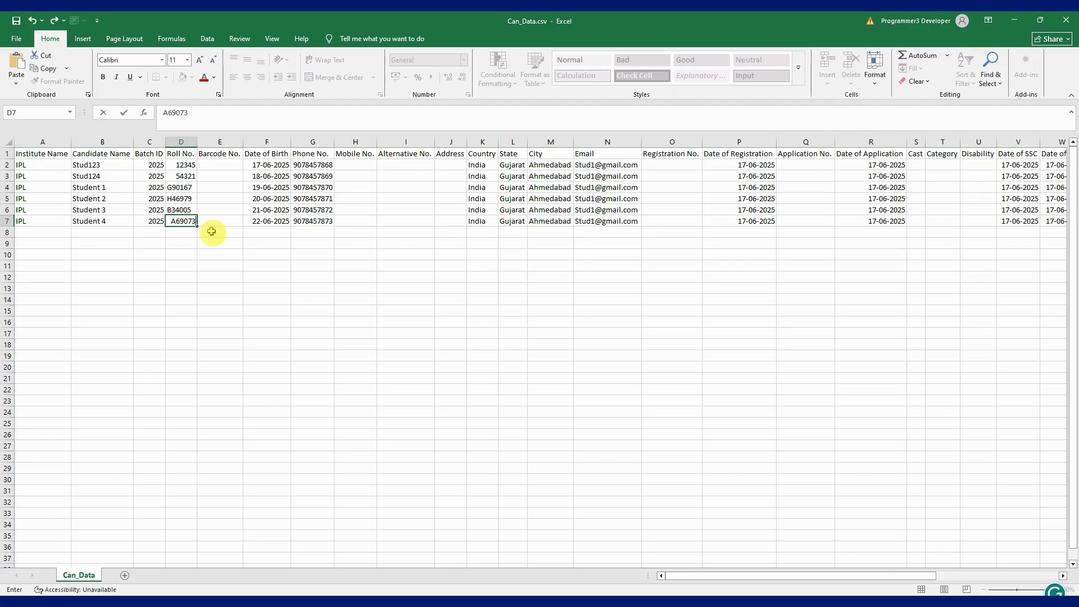
click(278, 228)
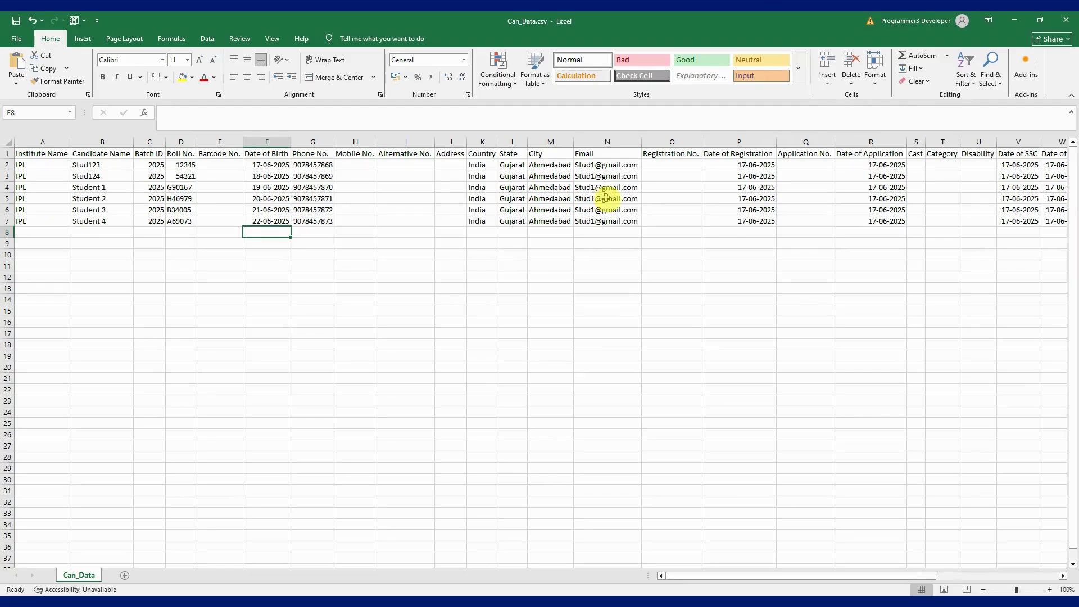
- Try to fill the Student 1 email in N4 down to N7 as an incrementing series using the auto fill options
click(604, 165)
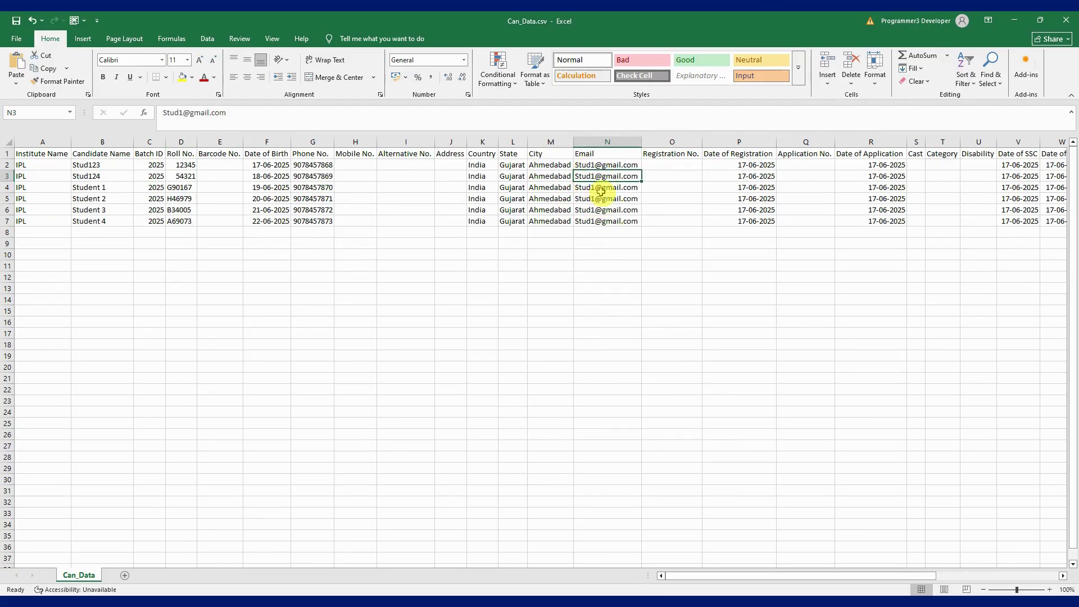
drag(642, 172, 642, 228)
click(624, 188)
click(650, 234)
click(660, 256)
click(649, 234)
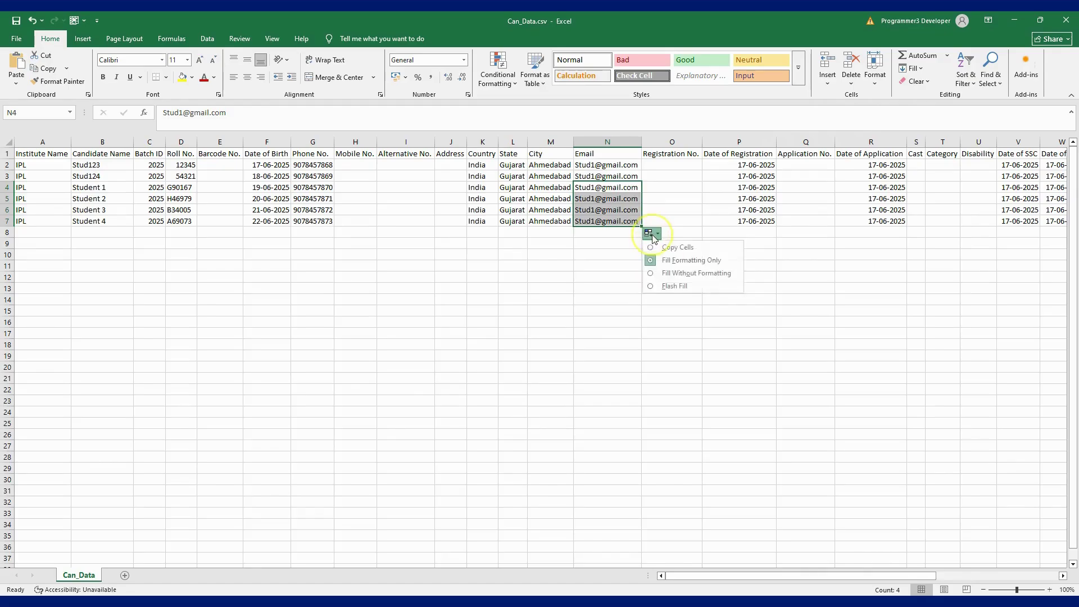
click(656, 274)
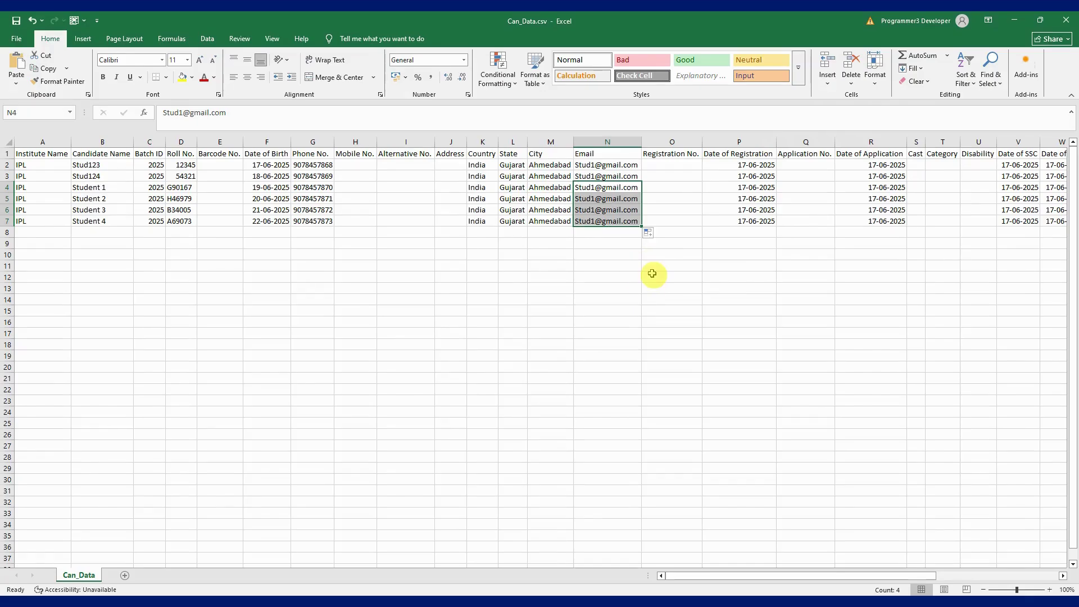
click(618, 243)
drag(613, 190, 644, 223)
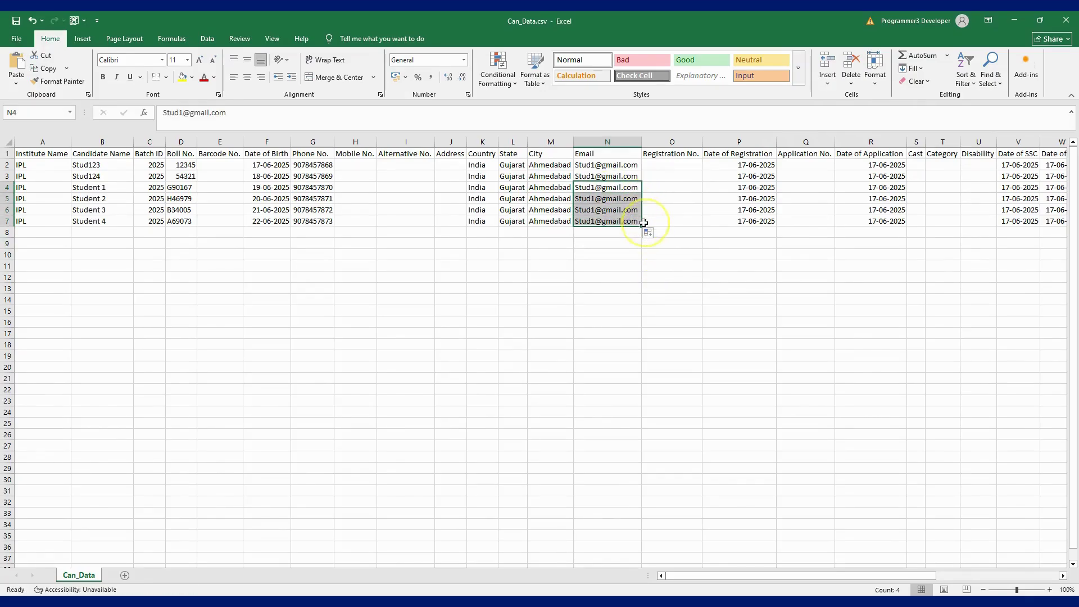
click(650, 233)
click(665, 260)
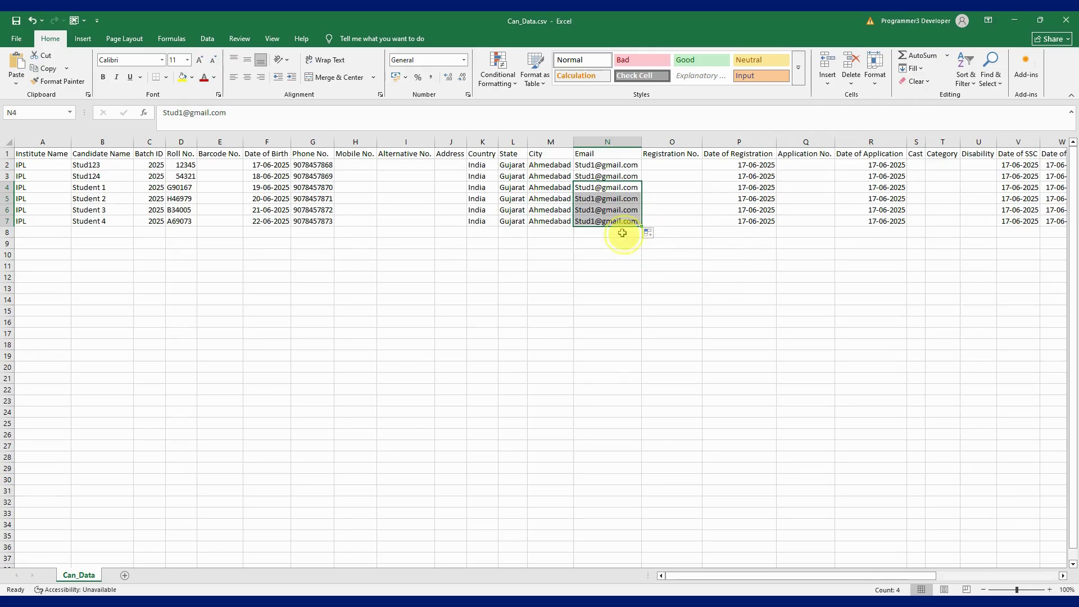
- Change the number in the email addresses of Student 2, Student 3 and Student 4 in N5:N7 to 2, 3 and 4 respectively
click(607, 199)
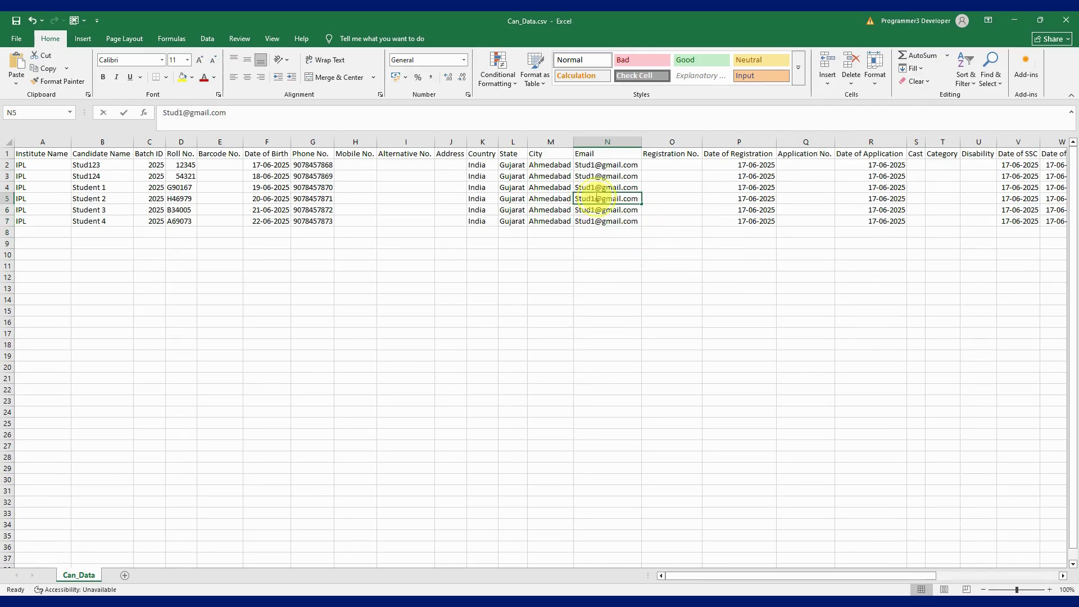
double_click(597, 197)
key(BackSpace)
text(2)
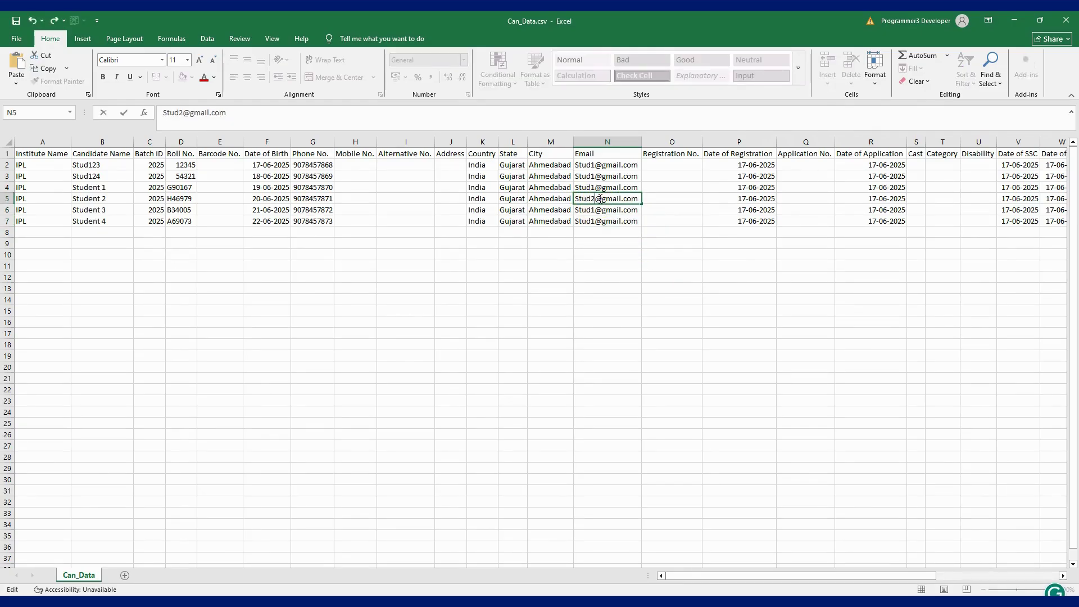
double_click(594, 210)
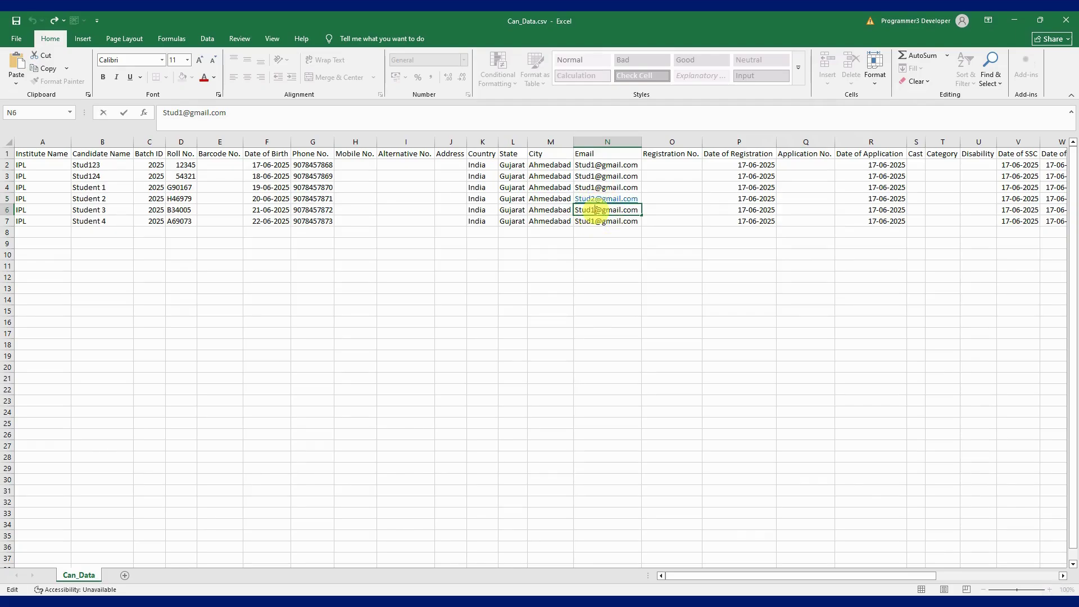
key(BackSpace)
text(3)
click(598, 221)
double_click(596, 221)
key(BackSpace)
text(4)
click(652, 210)
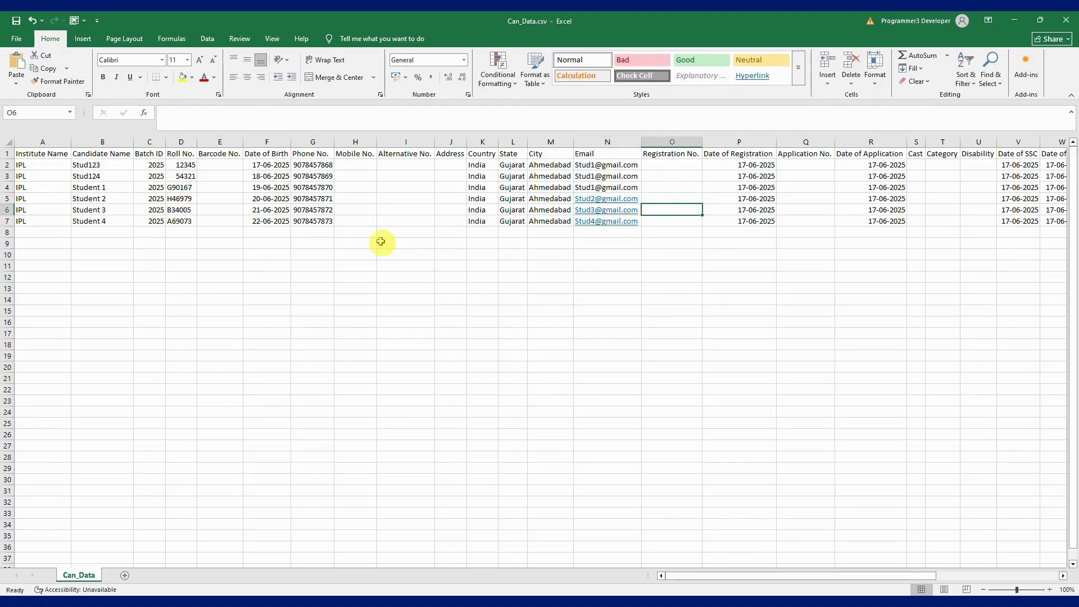
click(7, 188)
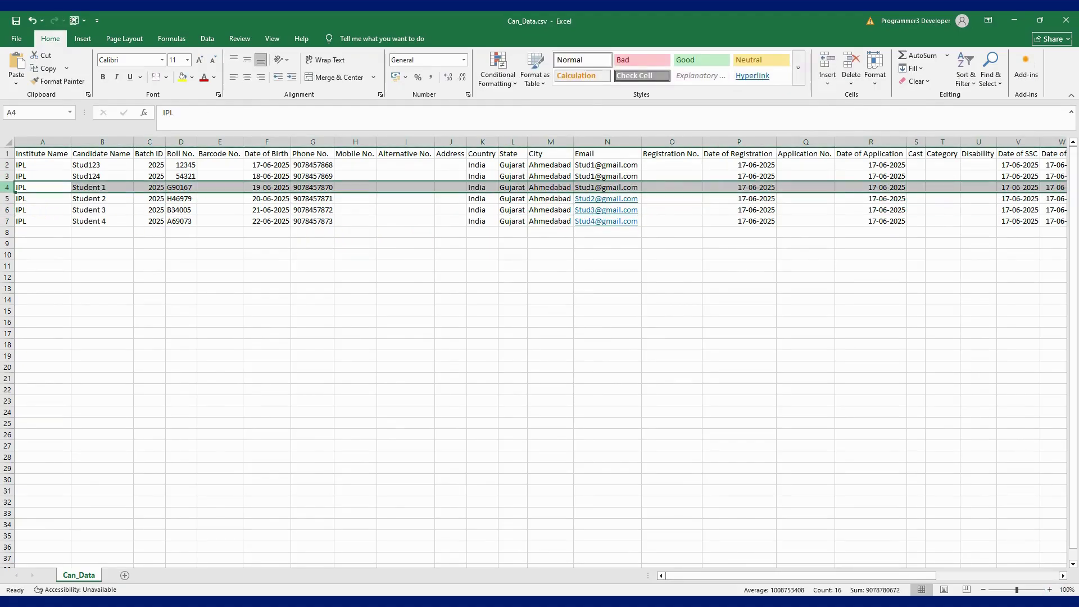
click(18, 176)
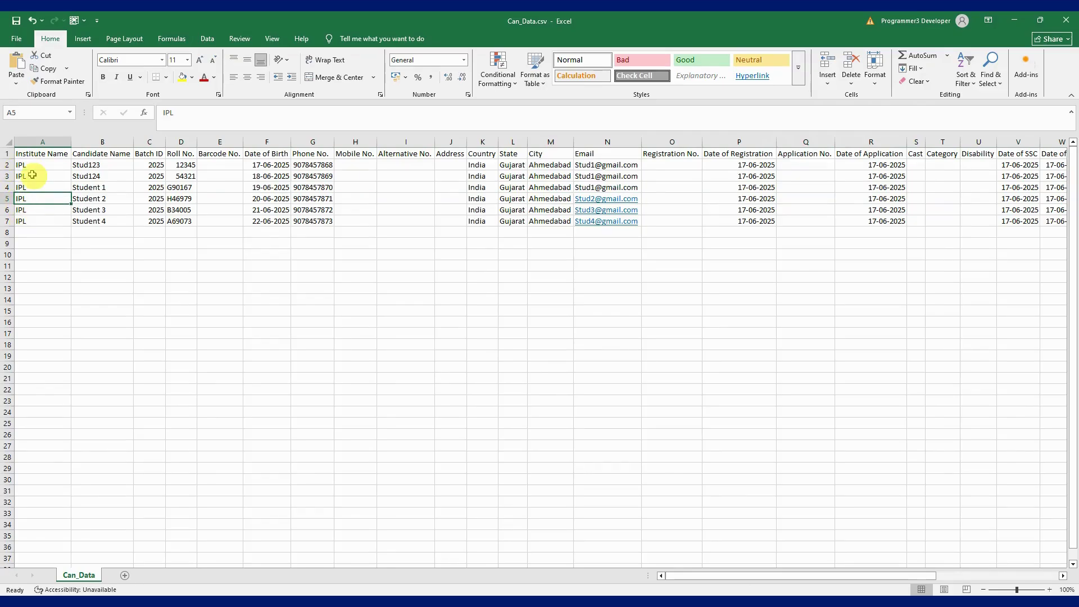
drag(34, 175, 247, 174)
click(217, 187)
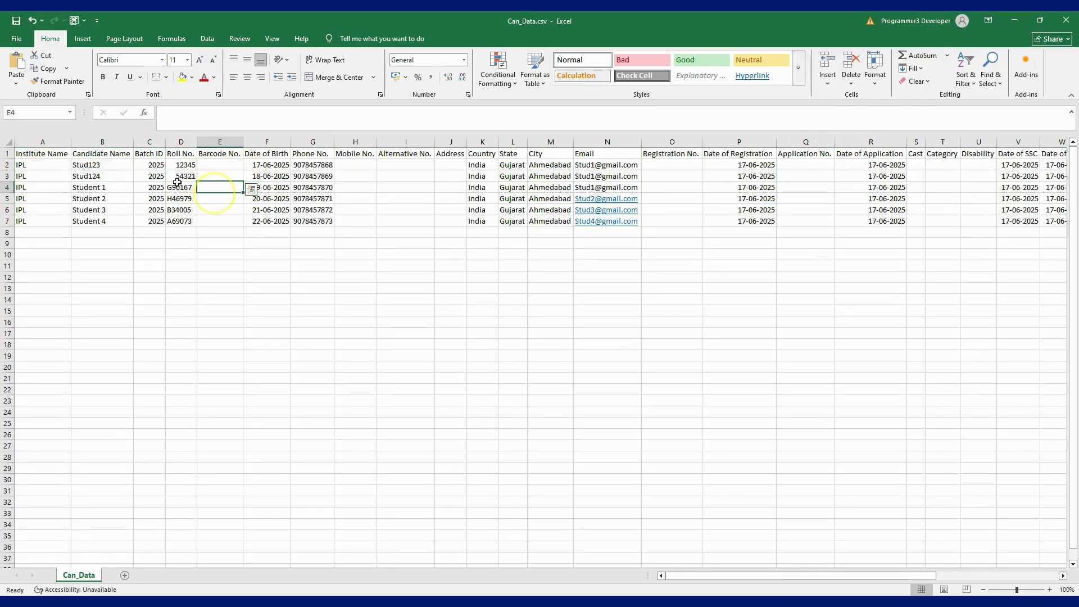
double_click(106, 164)
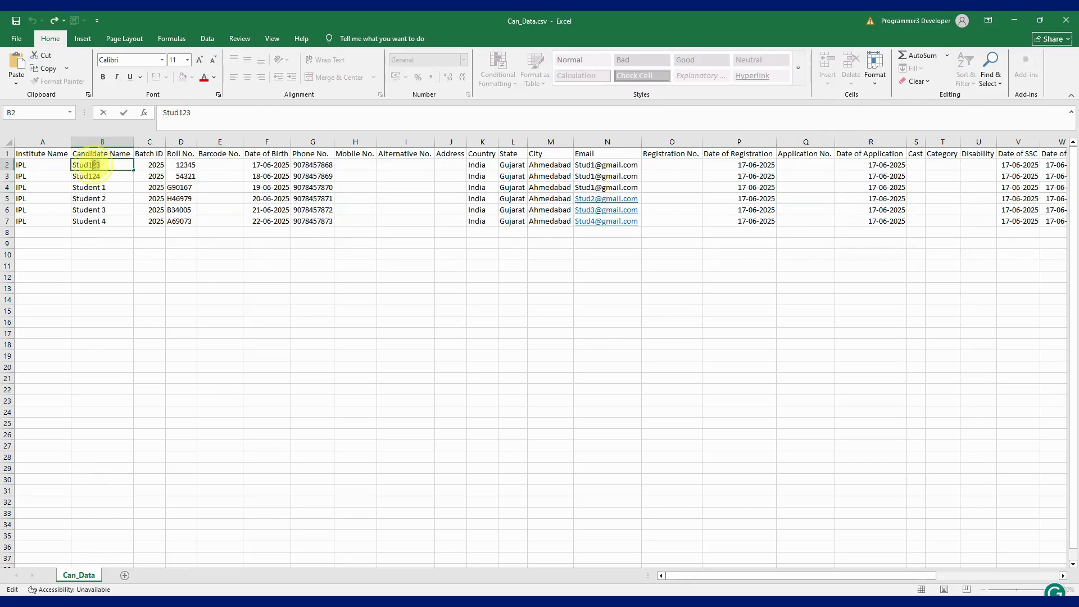
- Replace the roll number of candidate Stud123 in D2 with a different five-digit roll number
click(187, 165)
double_click(186, 165)
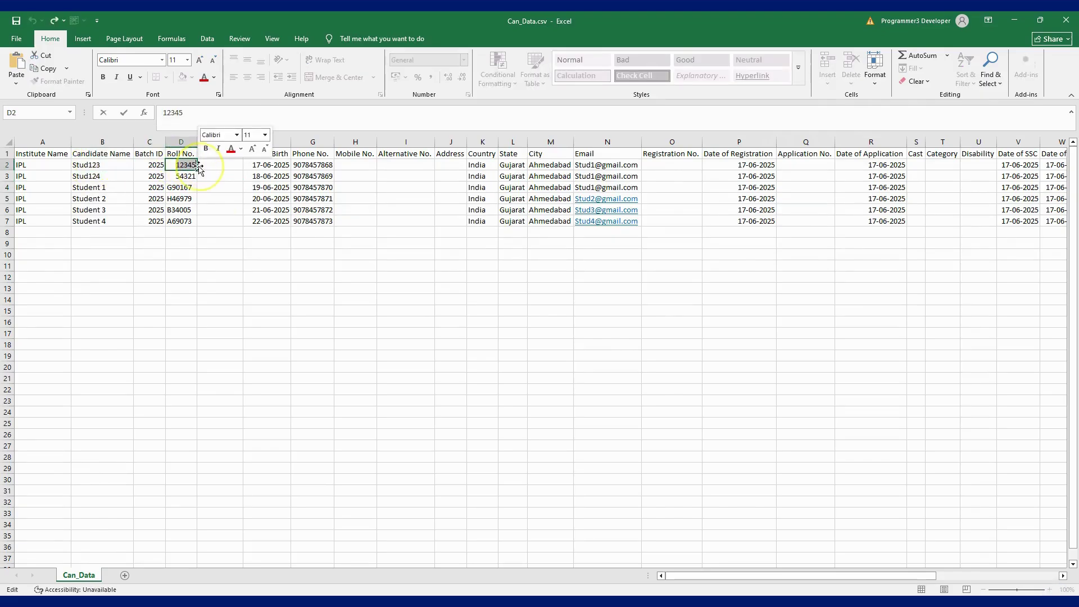
text(90786)
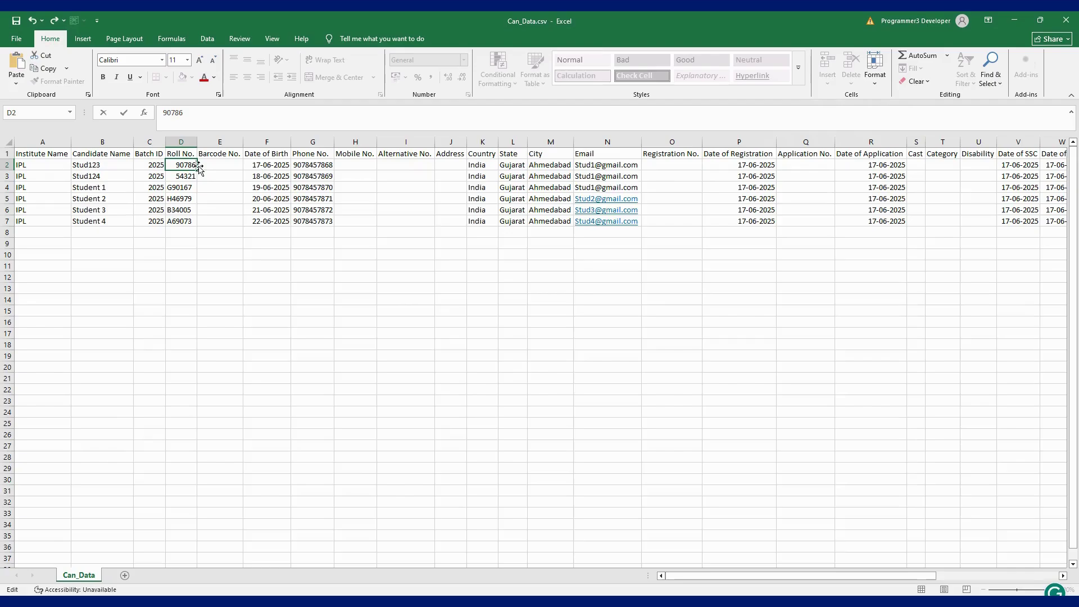
click(146, 165)
- Rename the candidate in B2 to Stud1
click(103, 163)
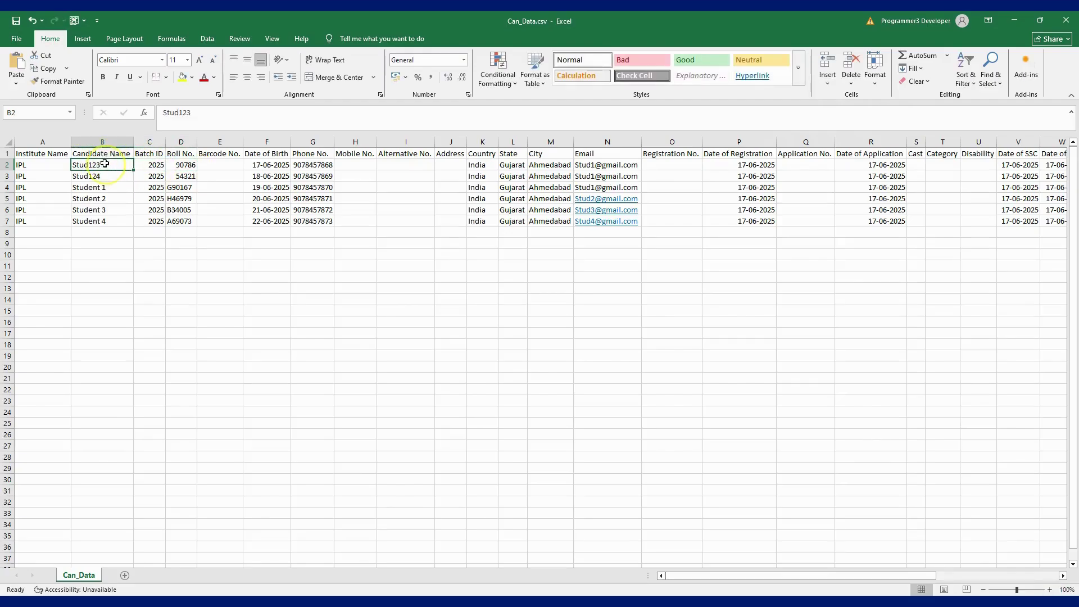
double_click(106, 164)
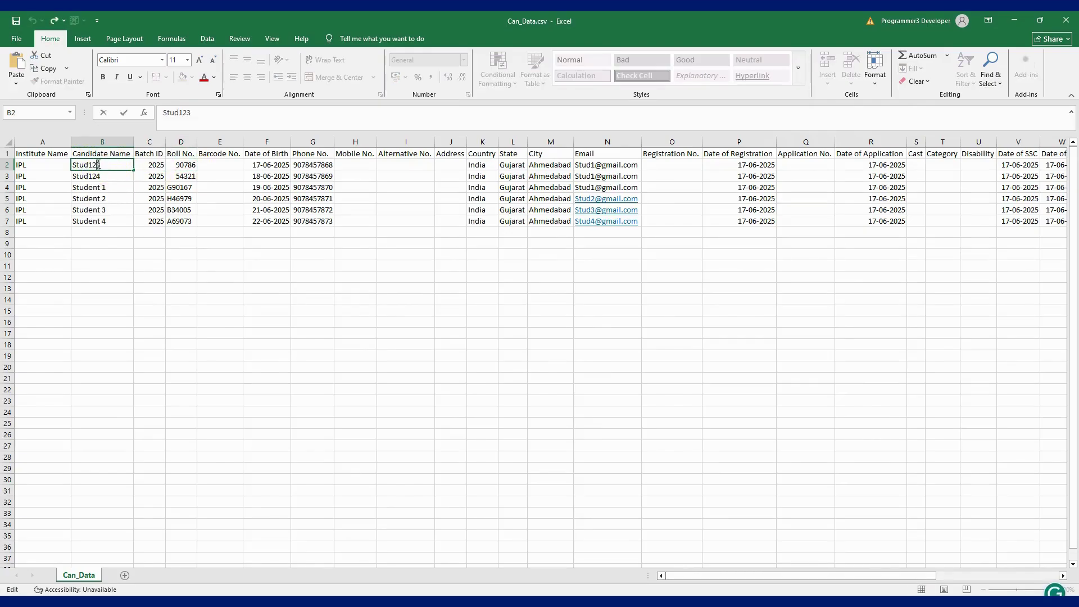
click(98, 164)
key(Return)
click(479, 187)
drag(722, 575, 669, 562)
click(410, 263)
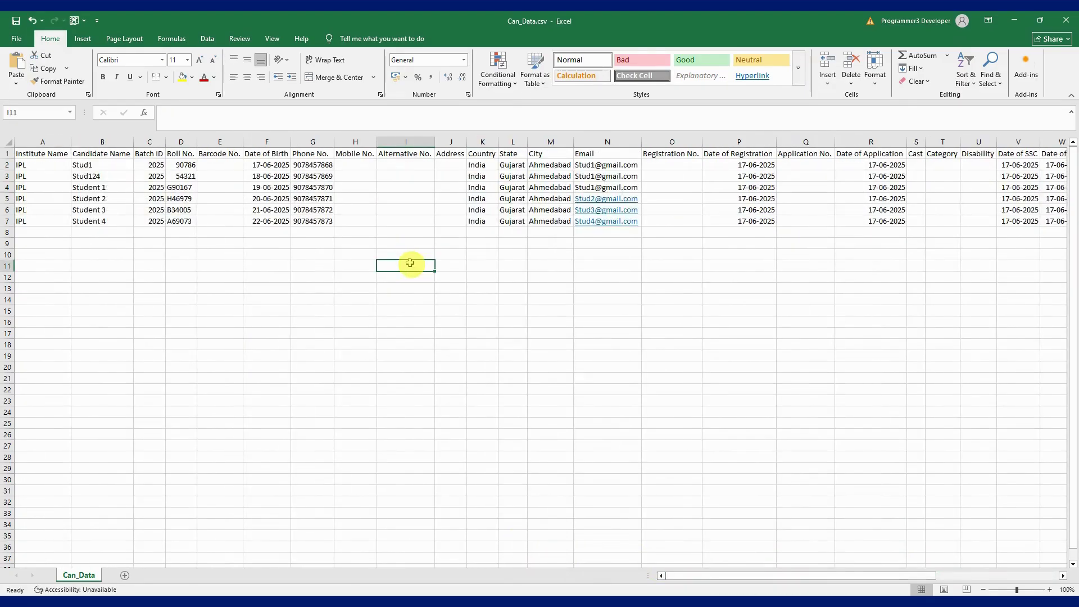
- Close the Can_Data.csv workbook, switch to the Infotronicx OMR System and import Can_Data.csv into the Candidate Master
click(1071, 17)
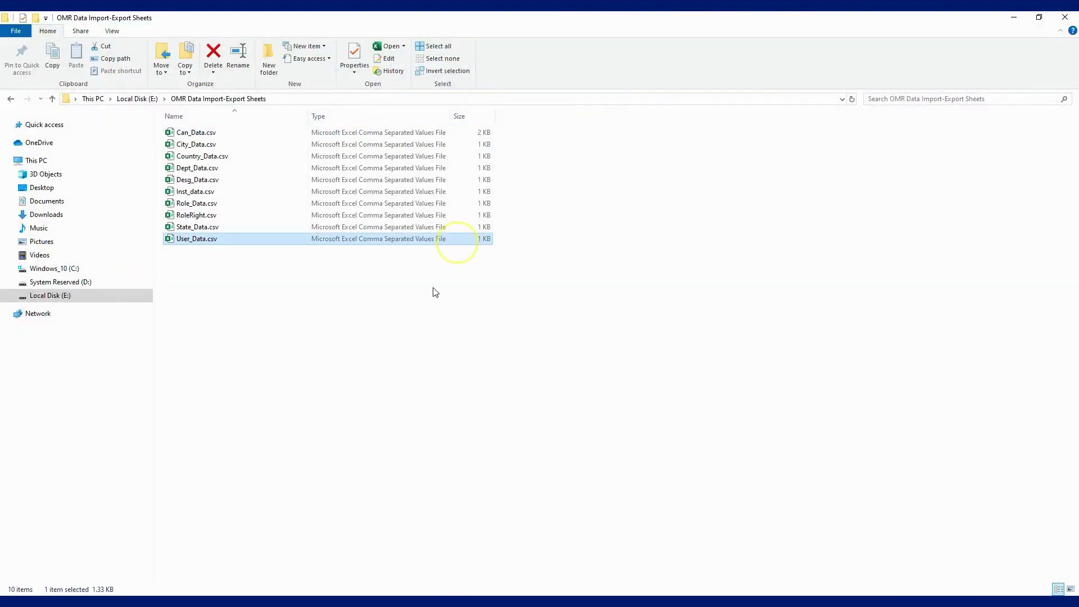
click(397, 585)
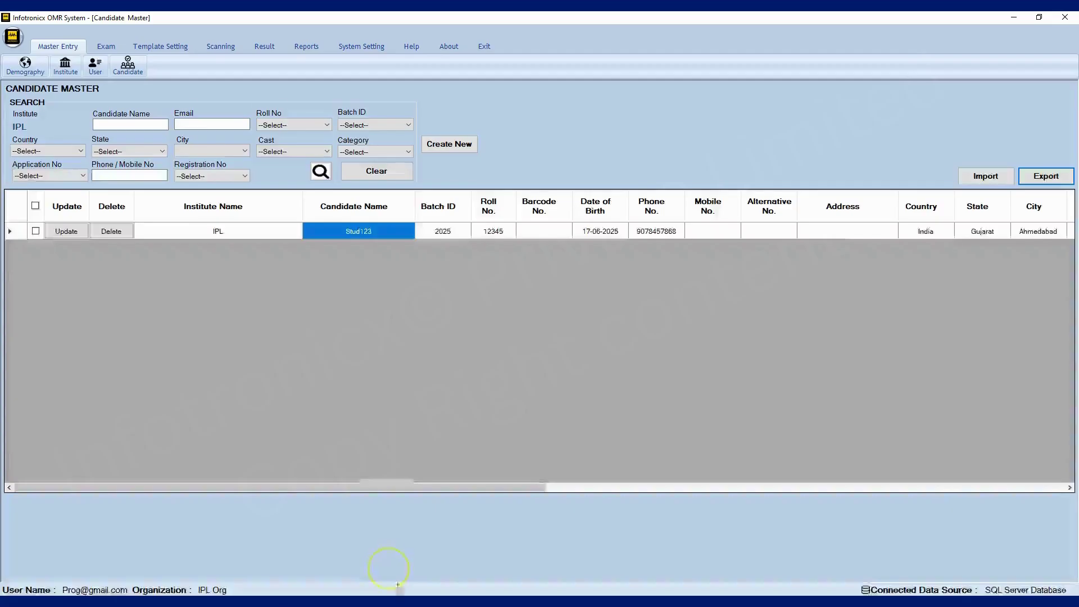
click(972, 178)
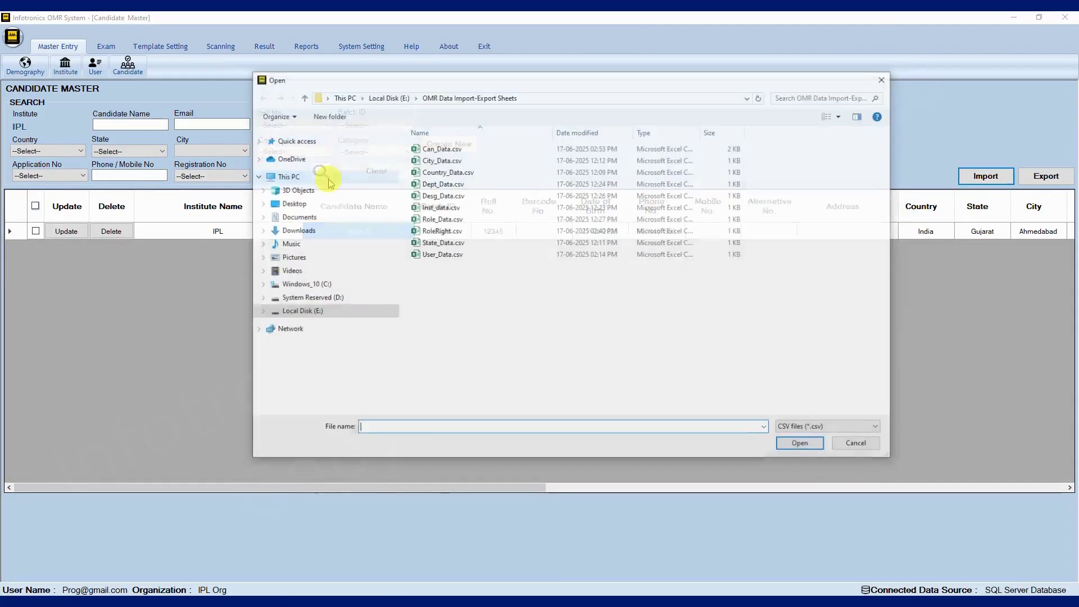
double_click(444, 148)
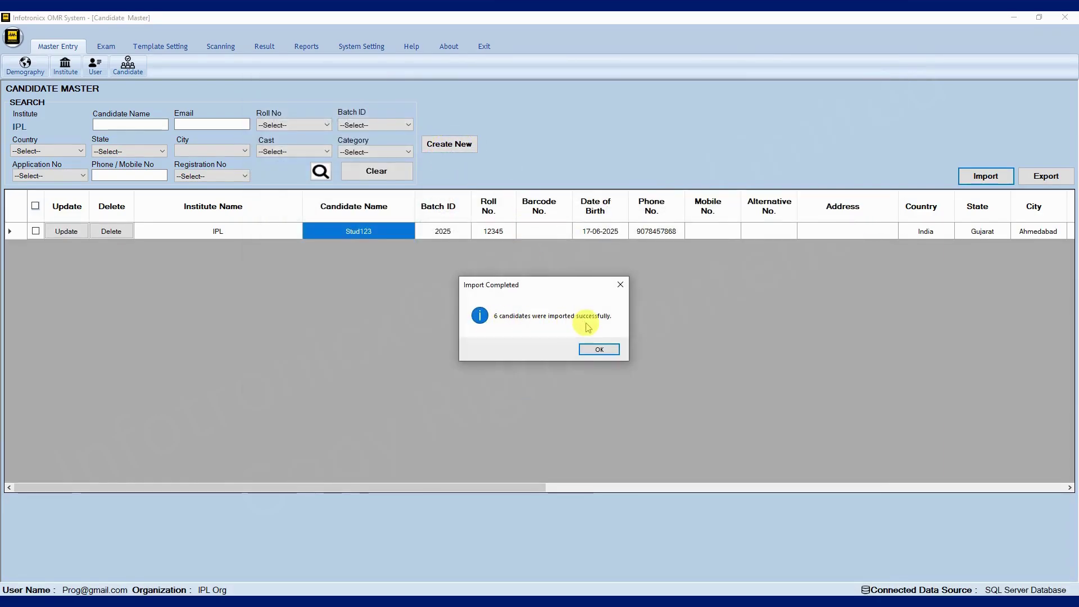
click(599, 349)
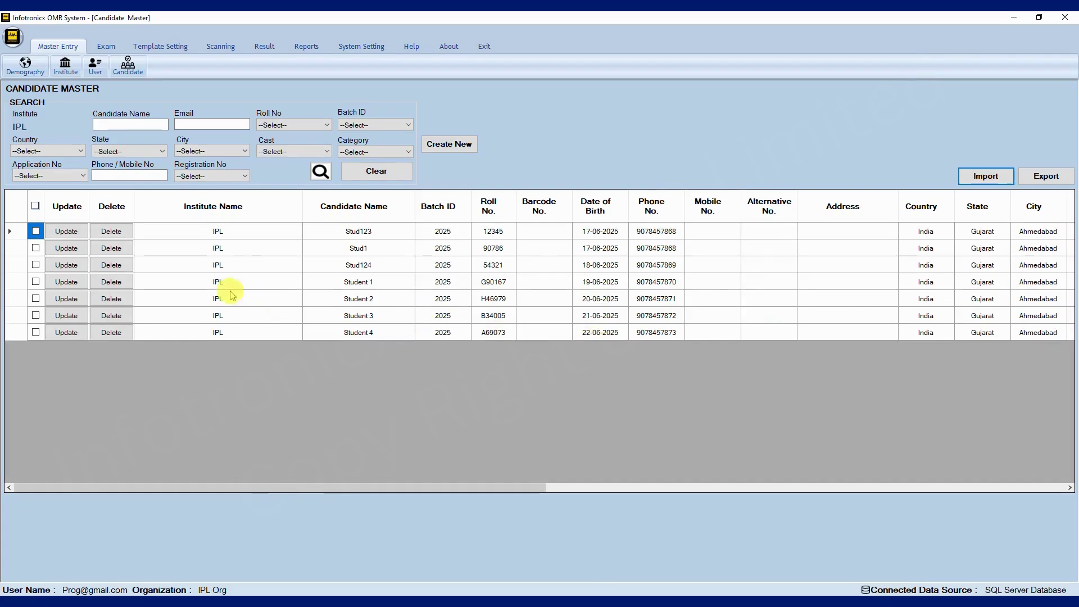
drag(375, 250, 381, 337)
click(384, 335)
click(373, 287)
click(373, 248)
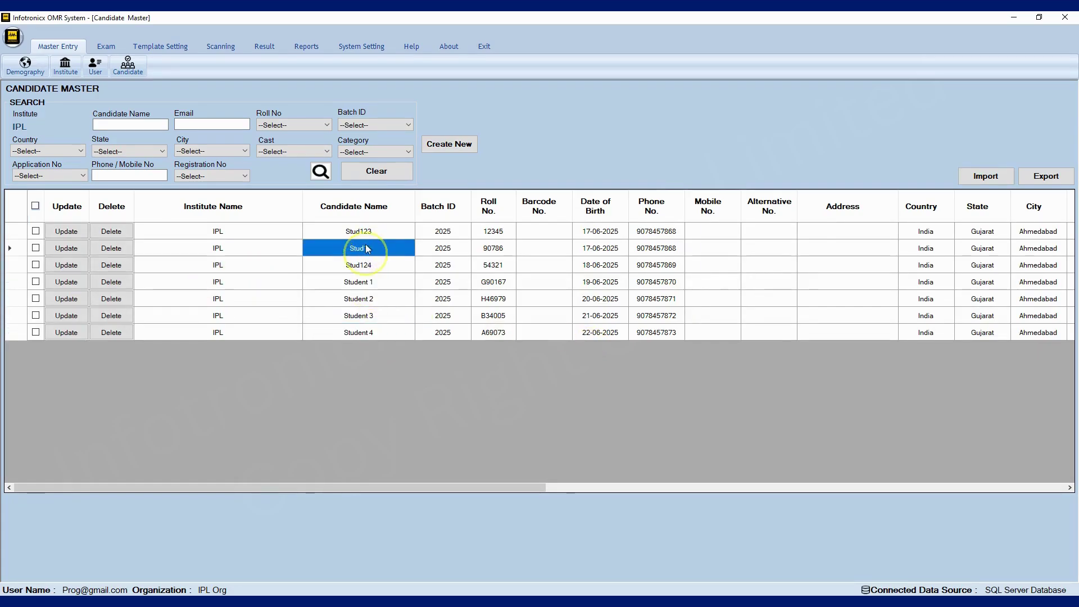
click(377, 265)
- Delete candidate Stud123 from the Candidate Master using its individual row
click(36, 232)
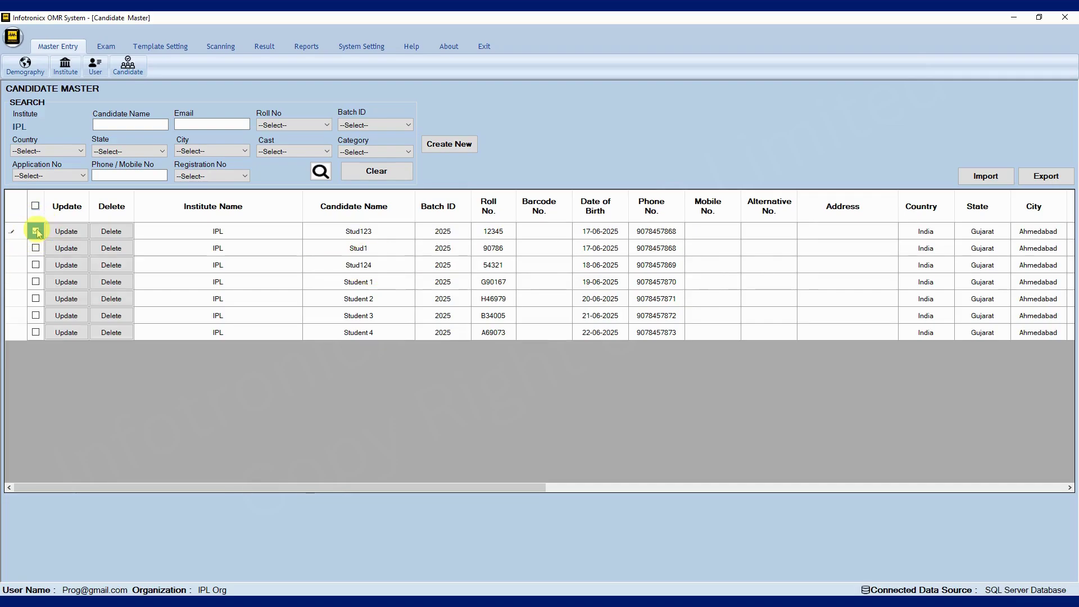
click(36, 231)
click(111, 231)
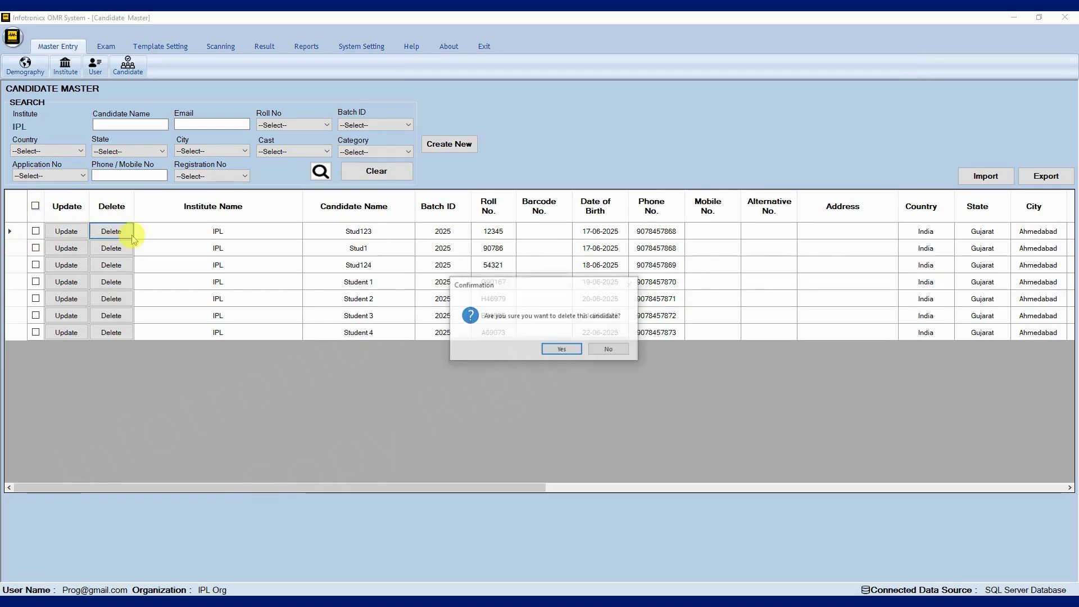
click(563, 349)
click(582, 349)
- Select candidates Stud1 and Stud124 and delete both together
click(36, 232)
click(36, 249)
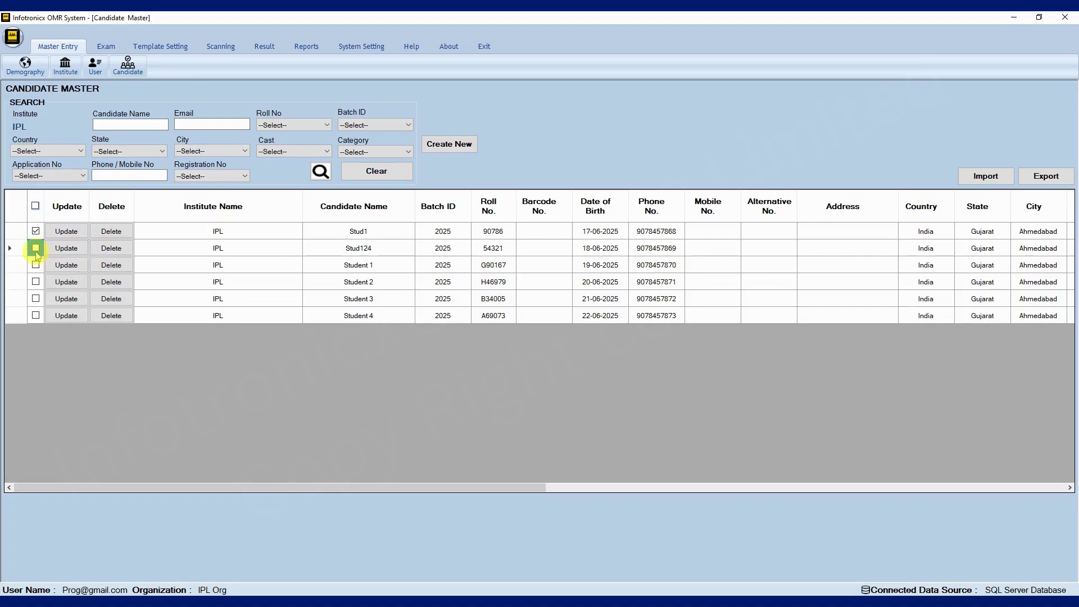
click(111, 231)
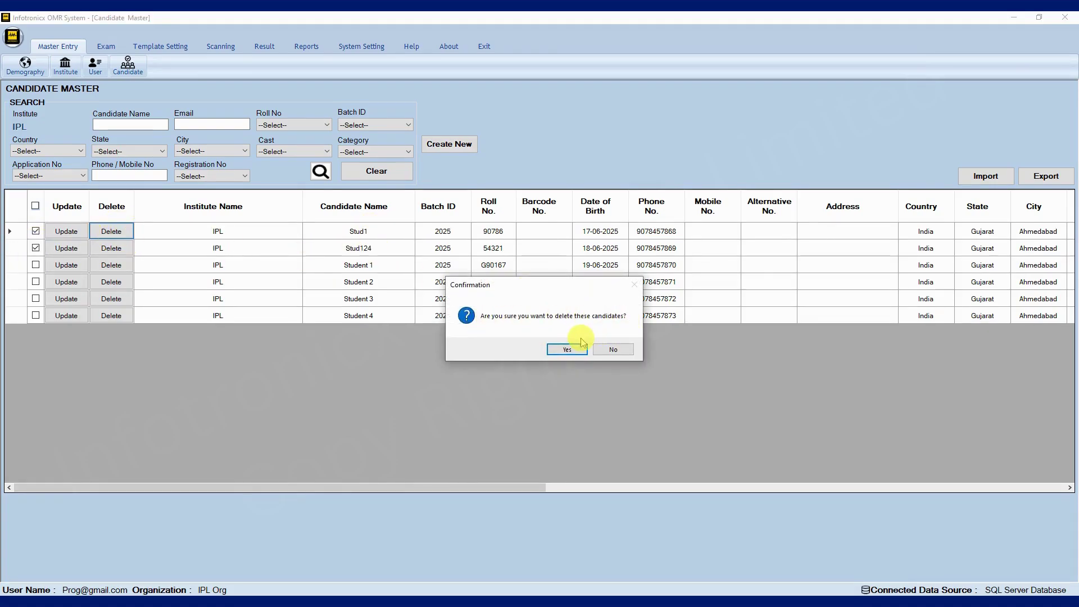
click(568, 349)
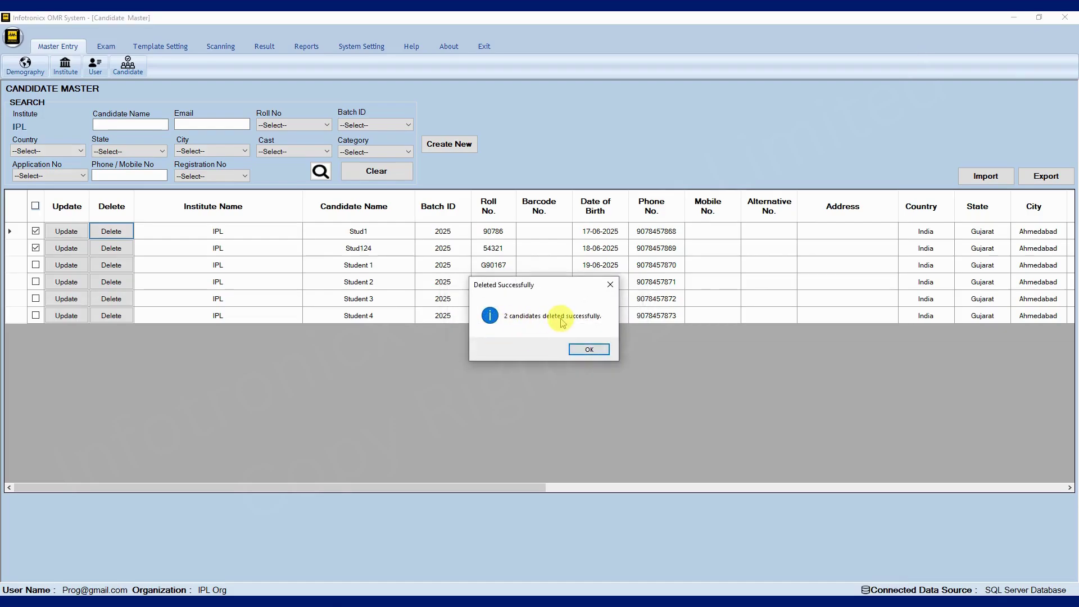
click(586, 350)
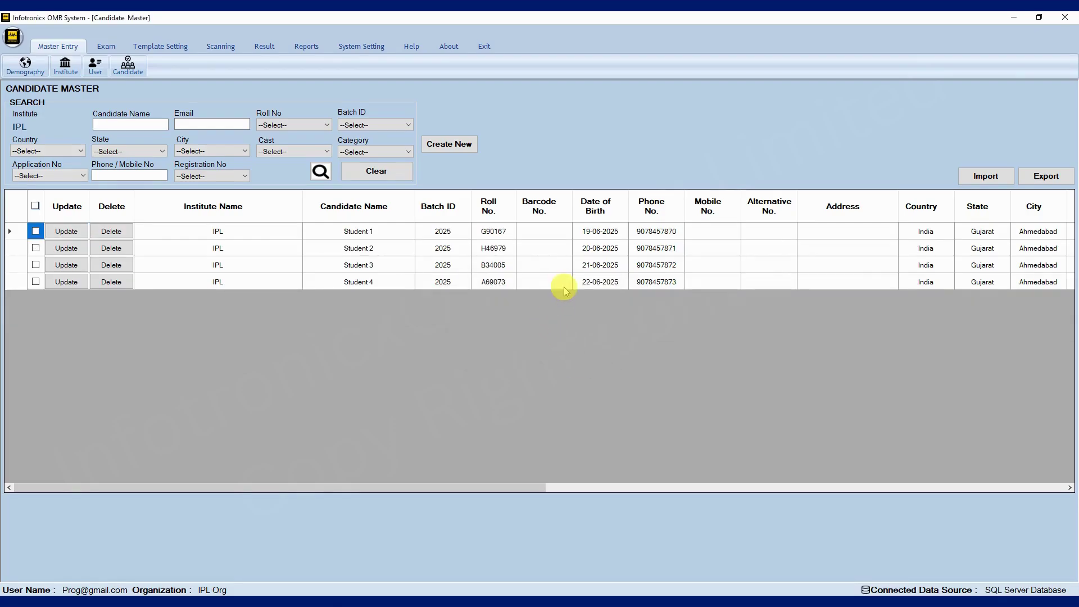
- Clear the candidate search filters and run the search again
click(374, 171)
click(320, 171)
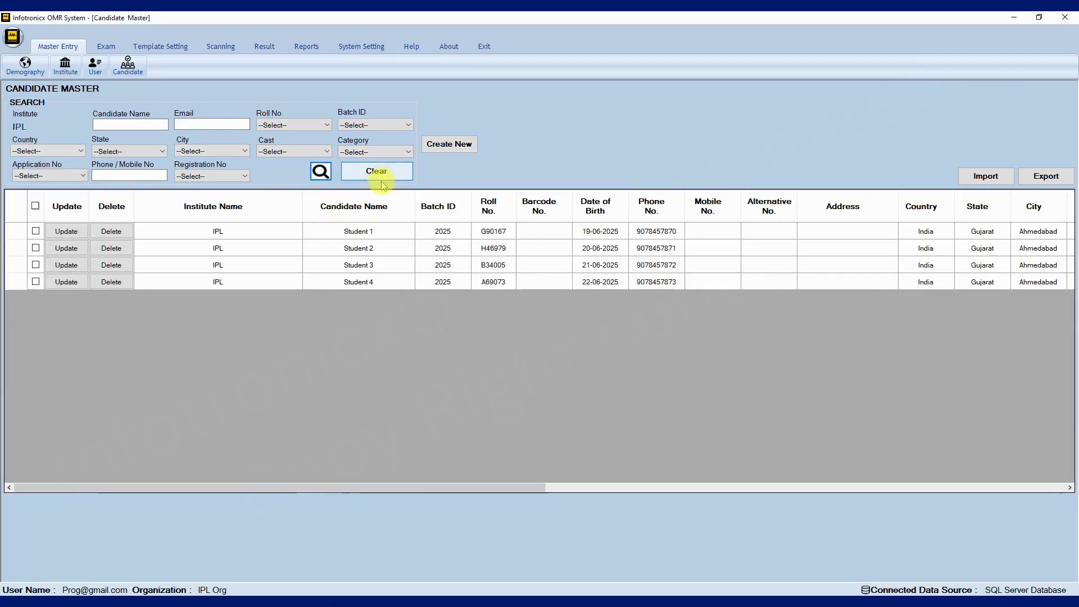